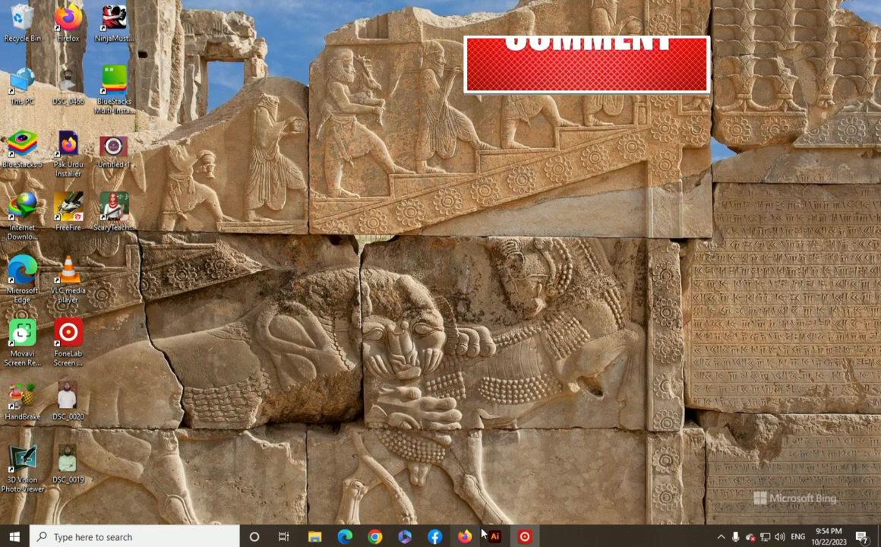
Step: Switch to Illustrator and paint an S-shaped Paintbrush stroke about 6.1 in wide and 2.1 in high across the artboard's upper half
left_click(497, 530)
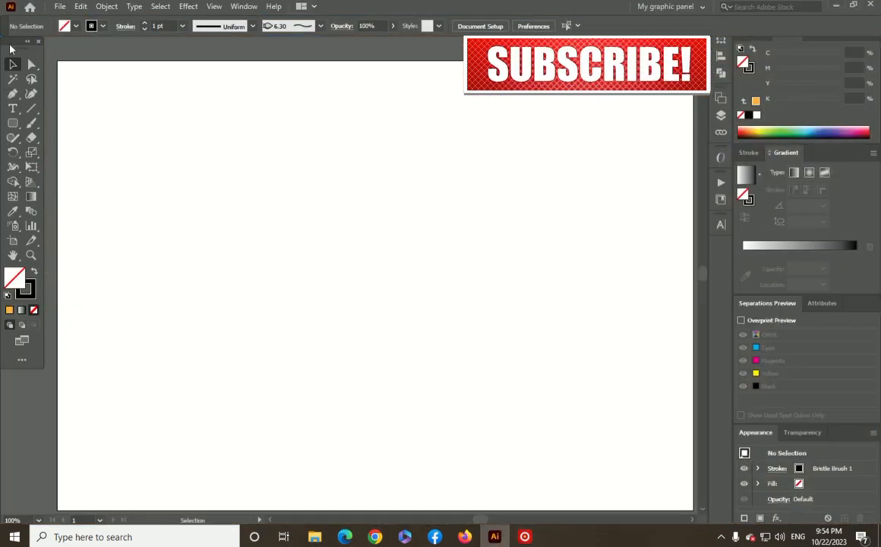
left_click(31, 124)
left_click(31, 126)
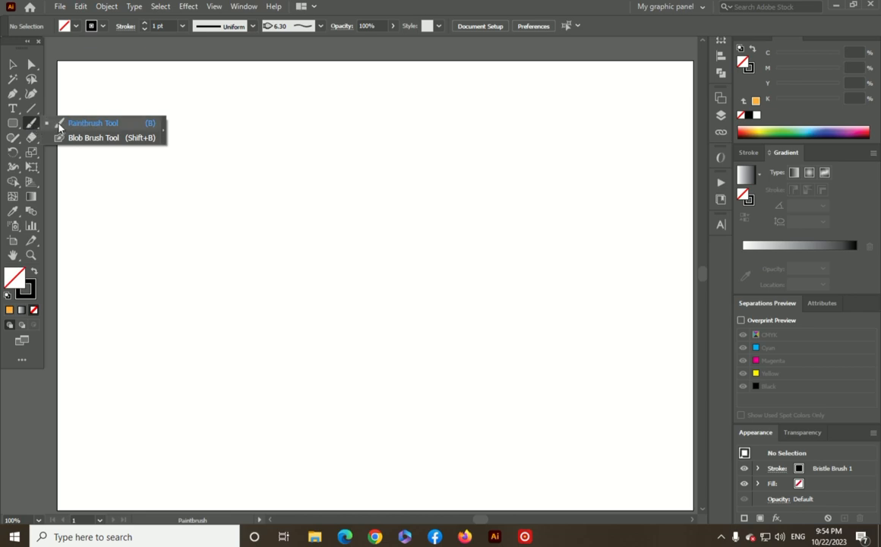
left_click(96, 128)
mouse_move(183, 275)
left_mouse_down()
mouse_move(205, 222)
mouse_move(427, 216)
left_mouse_up()
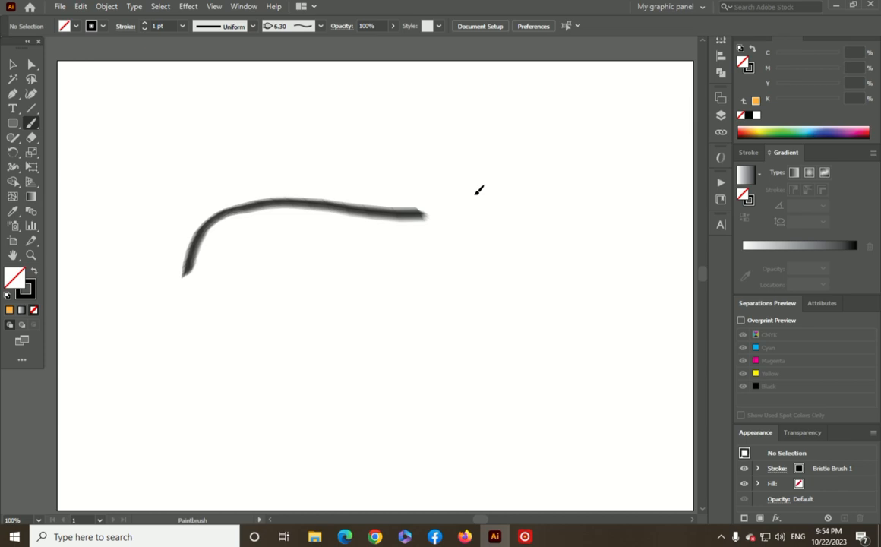
left_click_drag(478, 190, 523, 167)
Step: Shift the painted stroke slightly downward, and delete it from the artboard
left_click(13, 64)
left_click_drag(225, 130, 377, 281)
left_click_drag(346, 198, 343, 220)
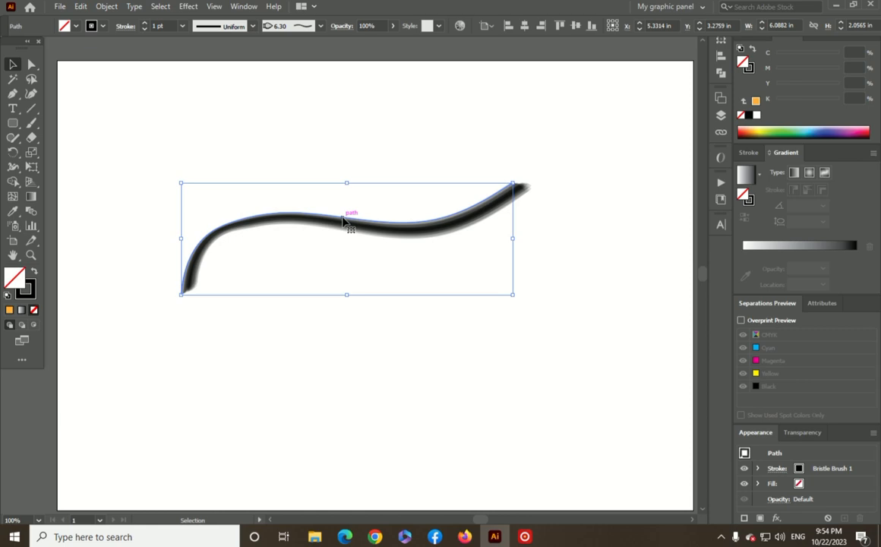
left_click_drag(343, 220, 344, 243)
key("Delete")
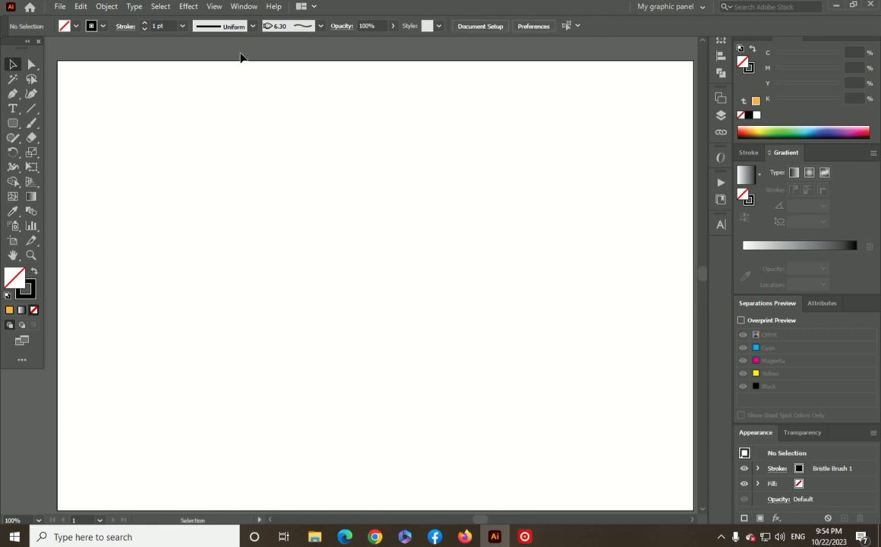
Step: Display the document's brushes and place the brush list over the right side of the artboard
left_click(244, 6)
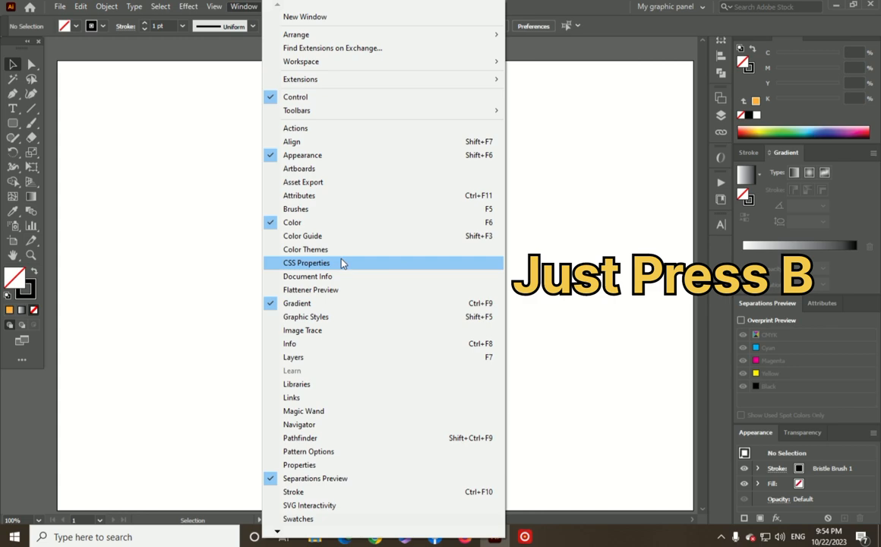
key("F5")
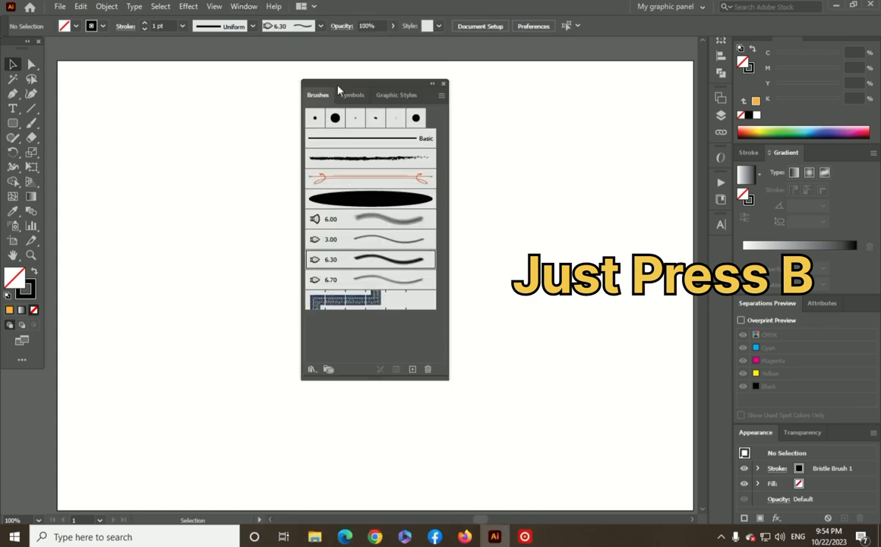
left_click_drag(338, 89, 531, 72)
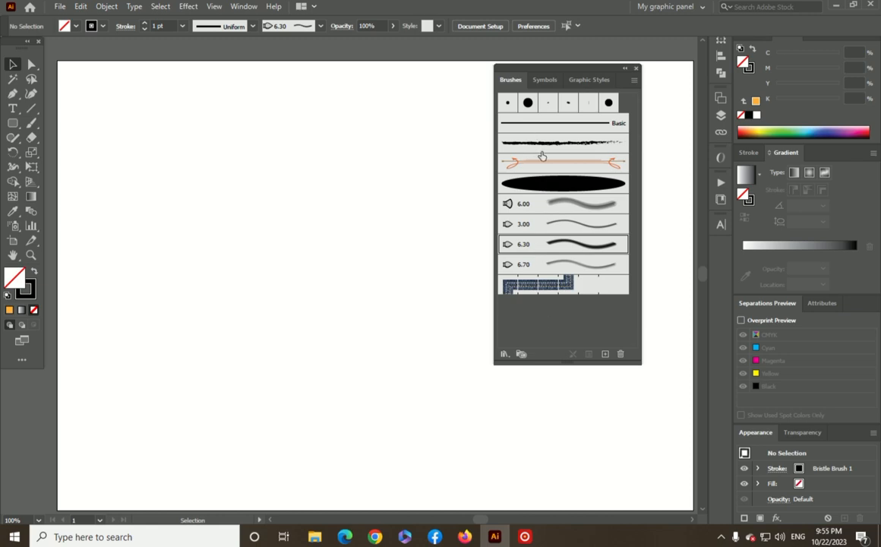
Step: Paint one curved stroke, and paint an arched stroke across it with the Charcoal - Feather brush
left_click(555, 122)
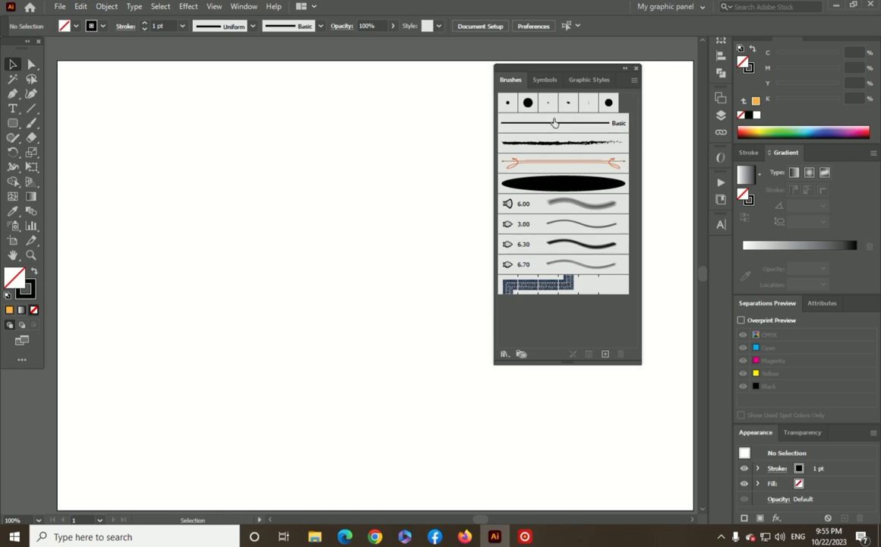
left_click(31, 122)
mouse_move(151, 241)
left_mouse_down()
mouse_move(183, 196)
mouse_move(456, 149)
left_mouse_up()
left_click(506, 138)
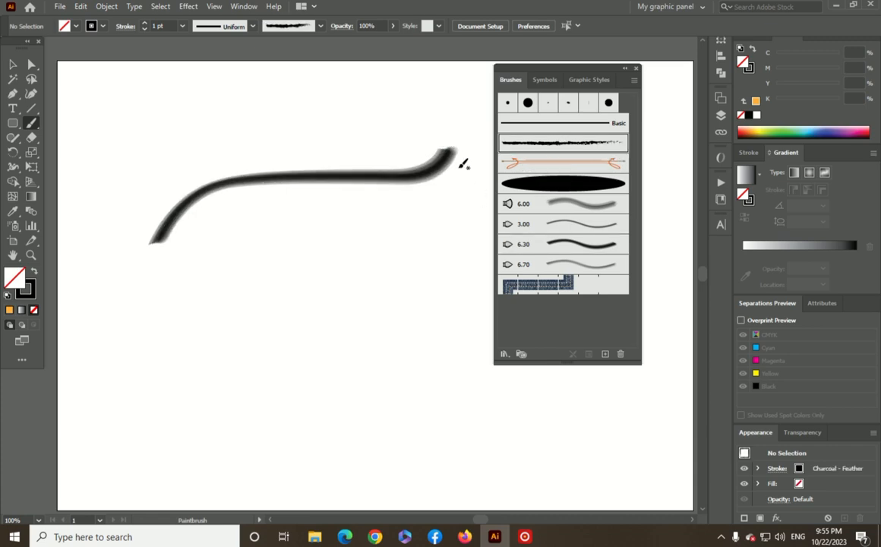
left_click_drag(361, 207, 367, 242)
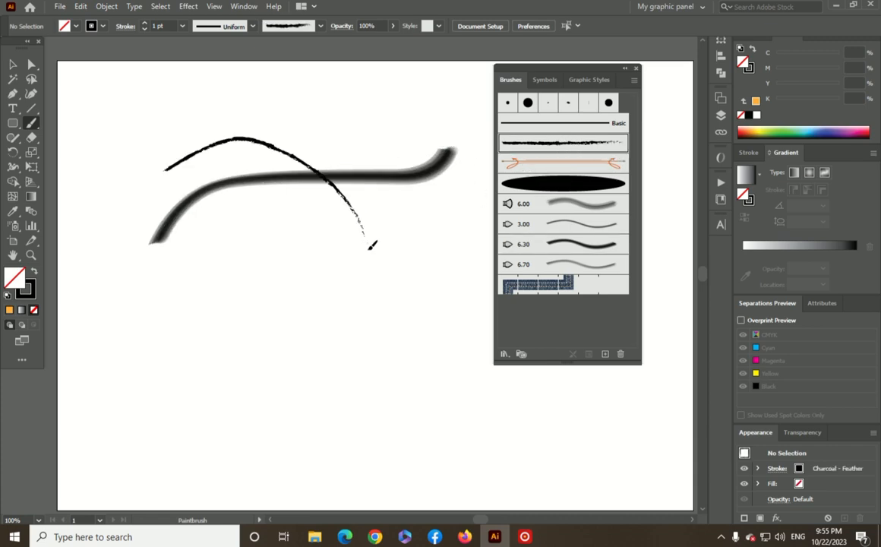
Step: Select both crossing strokes and delete them
left_click(13, 63)
left_click_drag(92, 77, 309, 250)
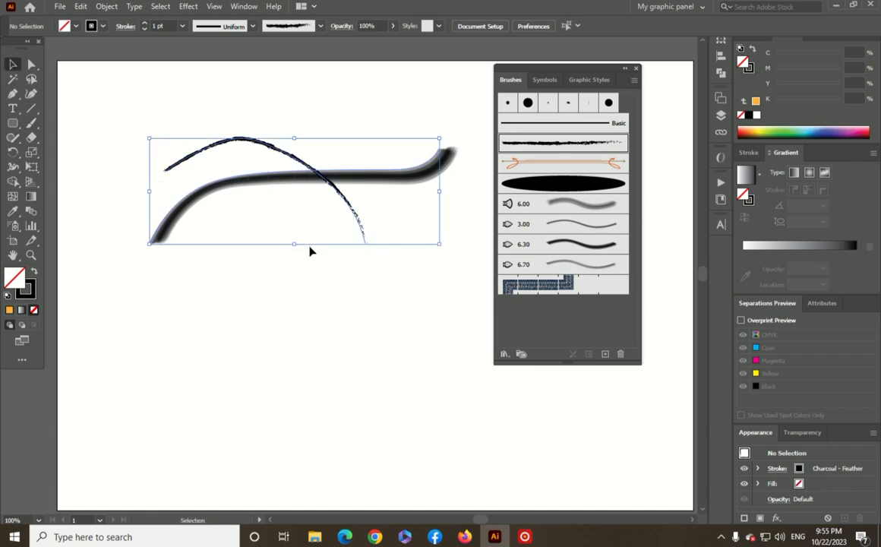
key("Delete")
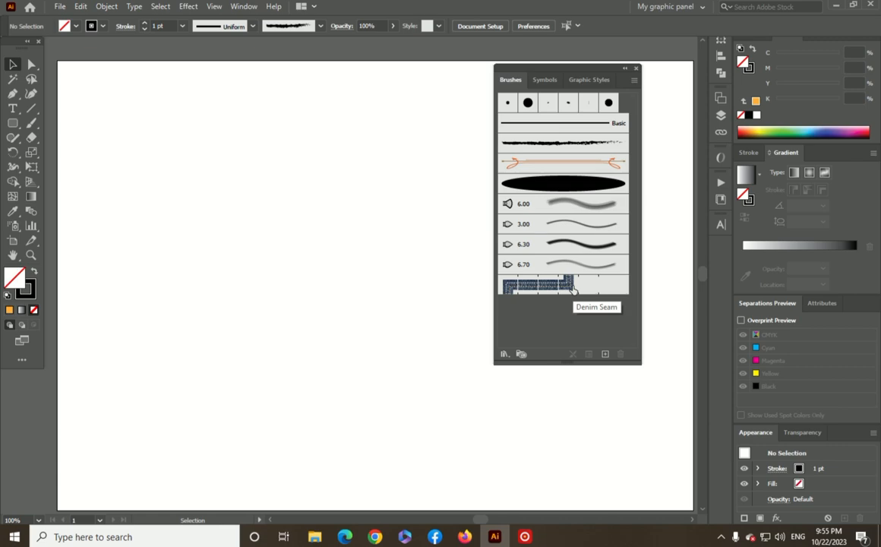
Step: Paint a long curved stroke and a shorter one beneath it with the Charcoal - Feather brush
left_click(30, 125)
left_click(554, 144)
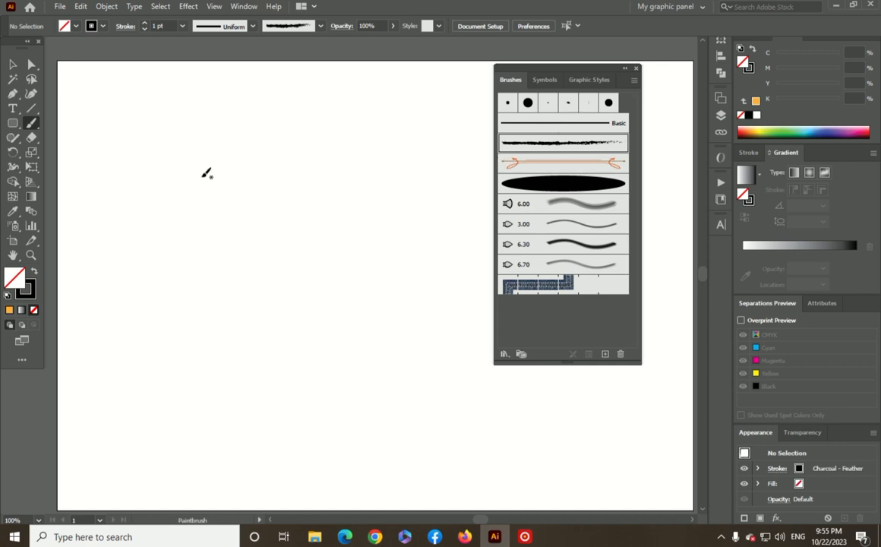
left_click_drag(175, 265, 202, 198)
left_click_drag(445, 126, 446, 125)
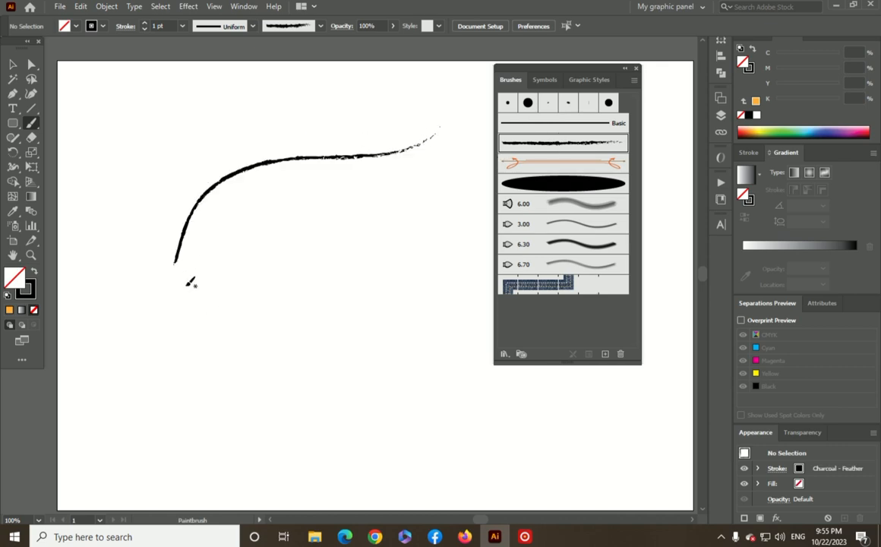
left_click_drag(329, 184, 330, 184)
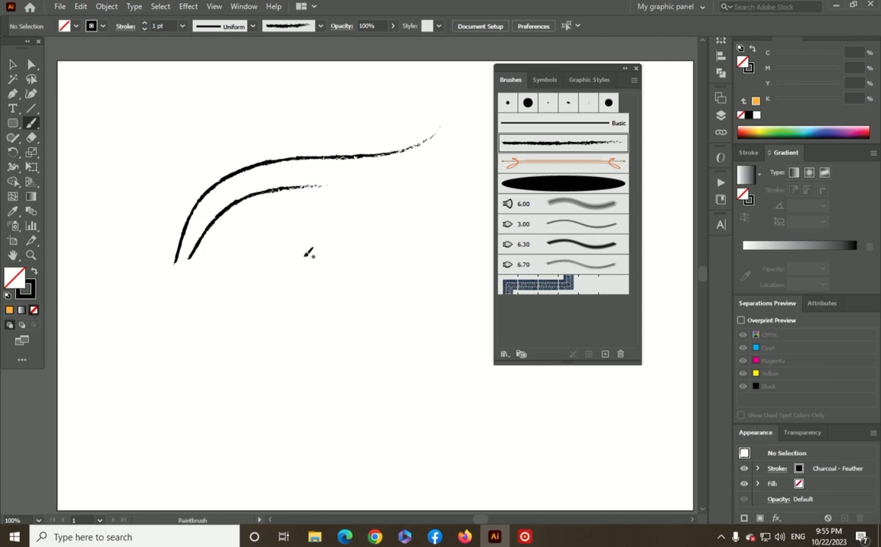
Step: Paint two more Charcoal - Feather curves above the existing pair, the uppermost about 7.2 in wide
key("ctrl+plus")
key("ctrl+plus")
key("ctrl+plus")
mouse_move(183, 124)
left_mouse_down()
mouse_move(357, 371)
mouse_move(371, 345)
left_mouse_up()
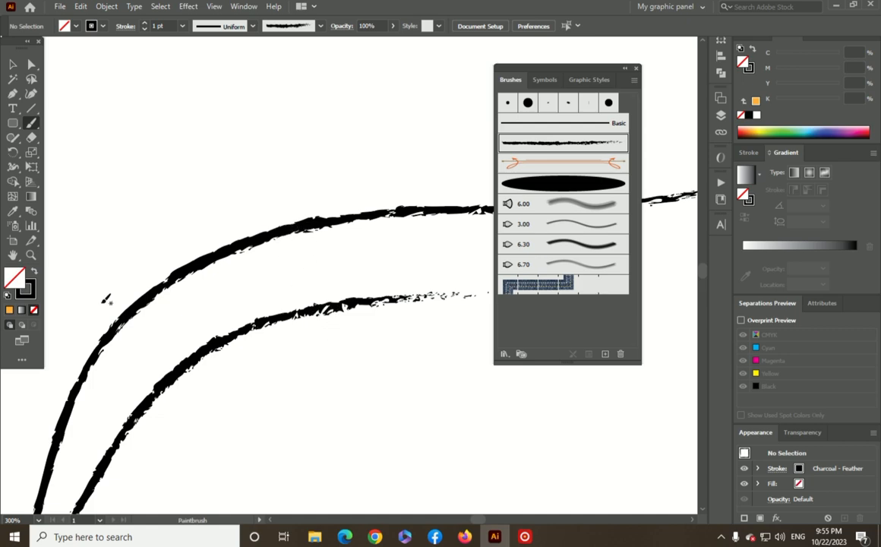
mouse_move(101, 302)
left_mouse_down()
mouse_move(160, 230)
mouse_move(397, 170)
mouse_move(625, 82)
mouse_move(668, 47)
left_mouse_up()
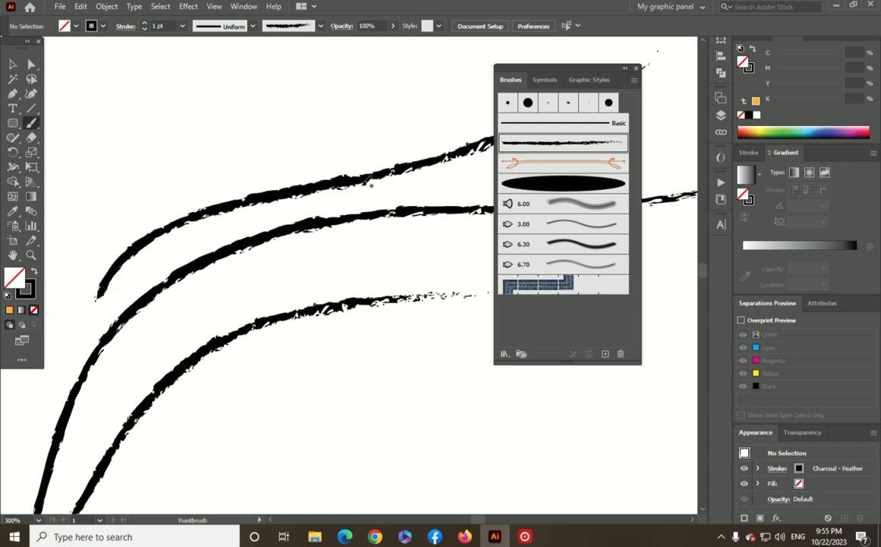
key("ctrl+minus")
key("ctrl+minus")
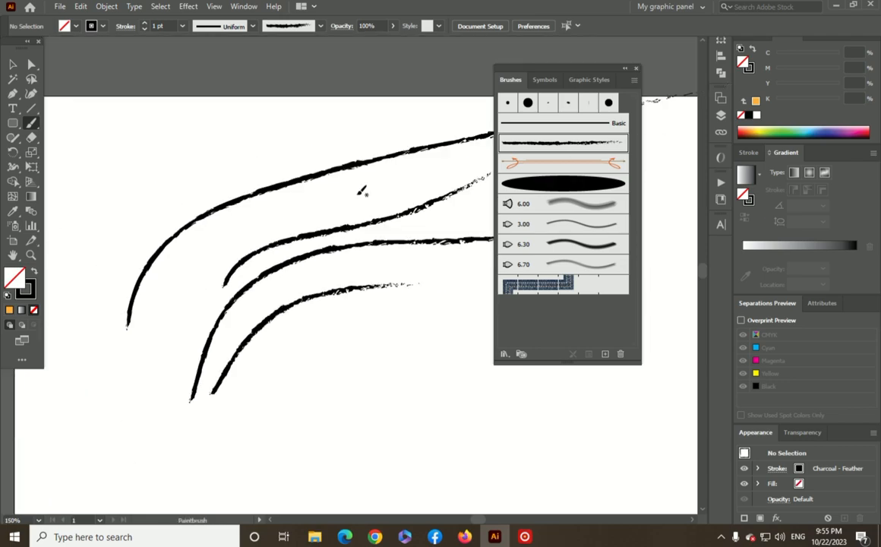
Step: Select the uppermost long stroke and examine its charcoal texture along the path
key("ctrl+plus")
key("ctrl+plus")
key("ctrl+plus")
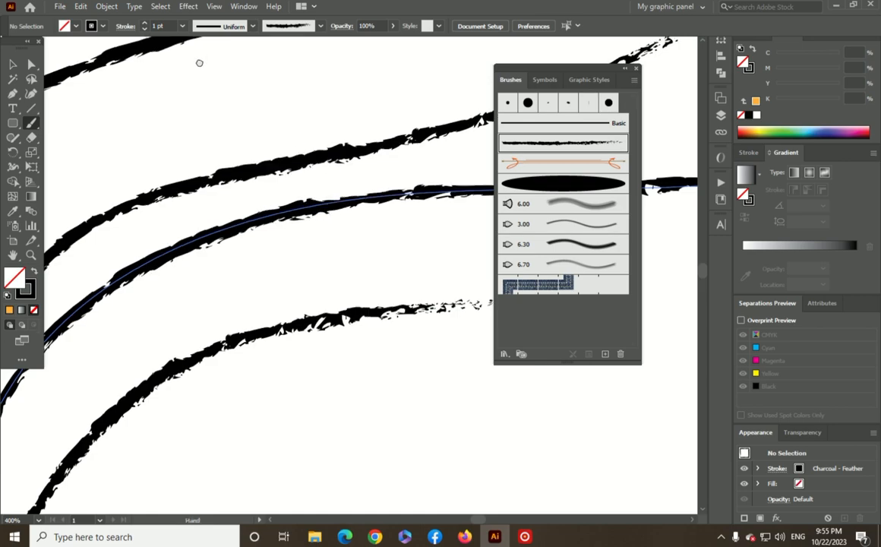
left_click_drag(199, 63, 288, 347)
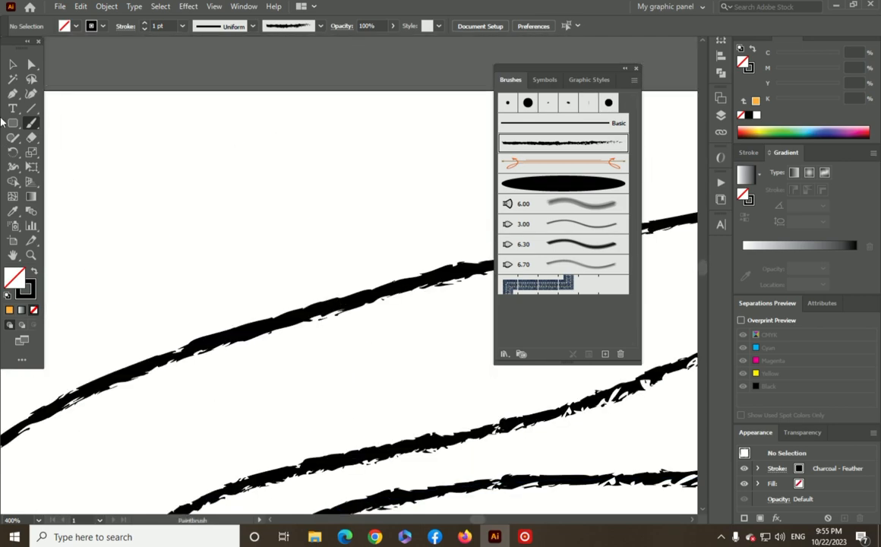
left_click(12, 64)
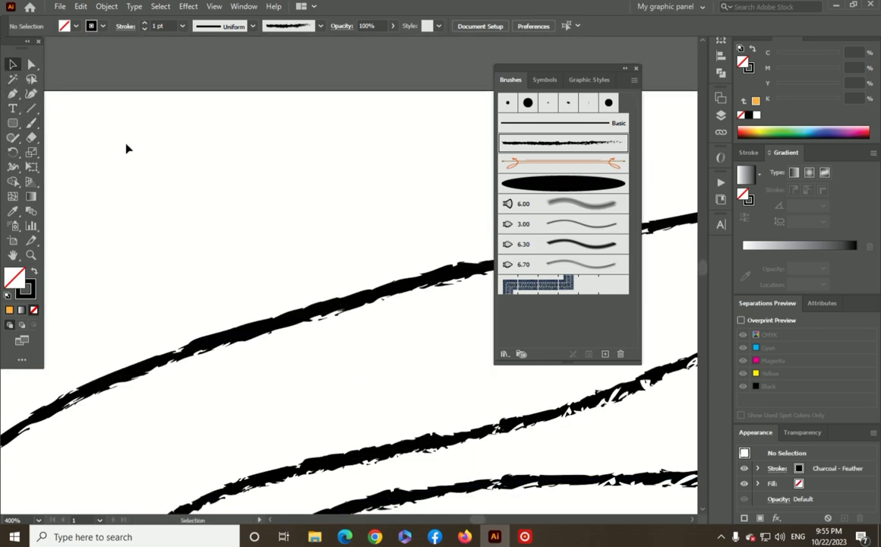
left_click_drag(269, 238, 360, 366)
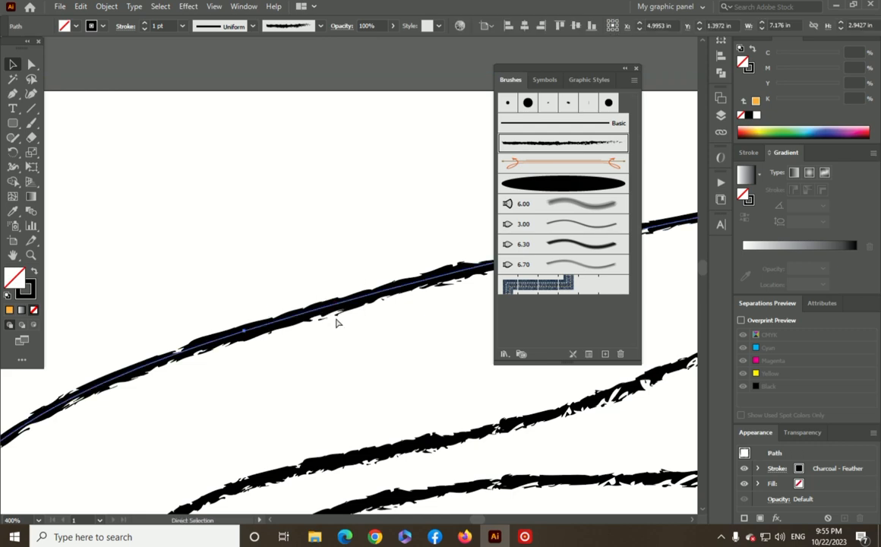
Step: Paint a short Charcoal - Feather stroke about 1.5 in wide just above the uppermost long stroke
key("ctrl+minus")
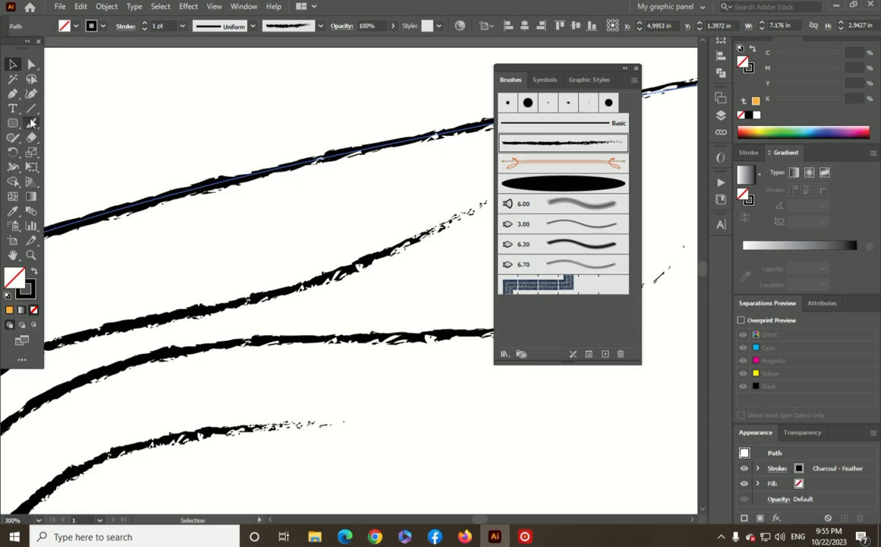
left_click(32, 122)
left_click_drag(382, 134, 379, 134)
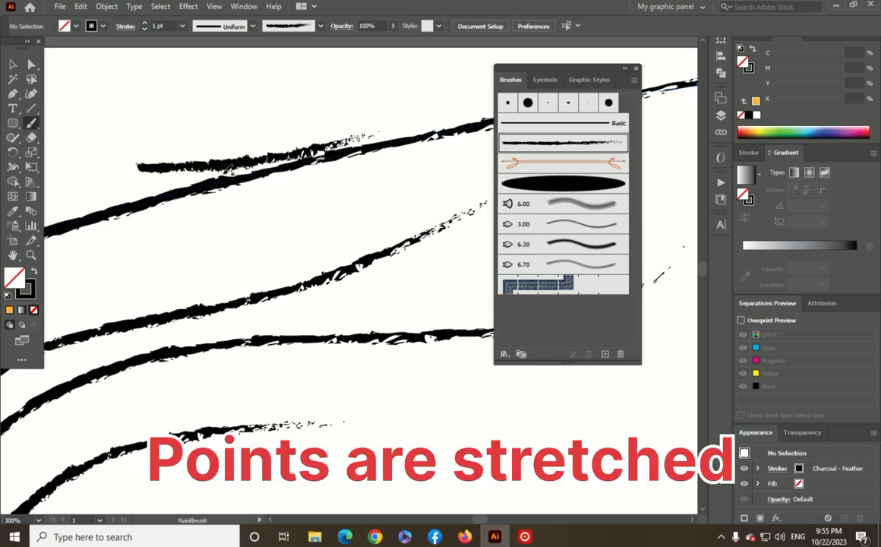
Step: Compare the charcoal texture of the short stroke with the long stroke below it, selecting each in turn
key("ctrl+plus")
key("ctrl+plus")
key("ctrl+plus")
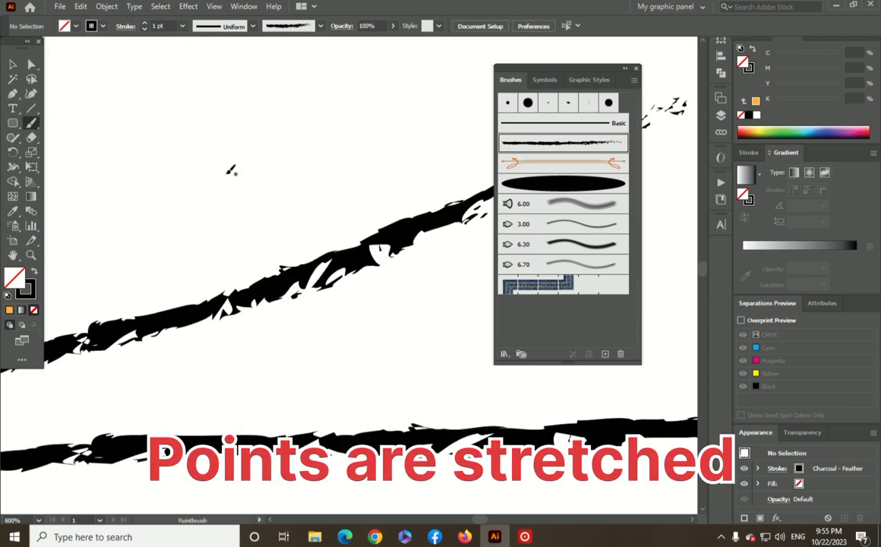
left_click_drag(153, 90, 363, 408)
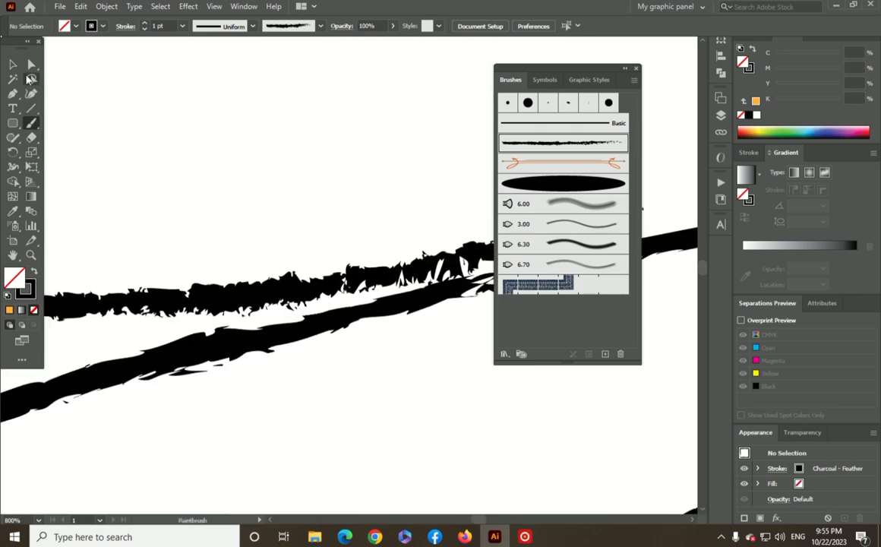
left_click(12, 63)
left_click_drag(180, 183, 316, 342)
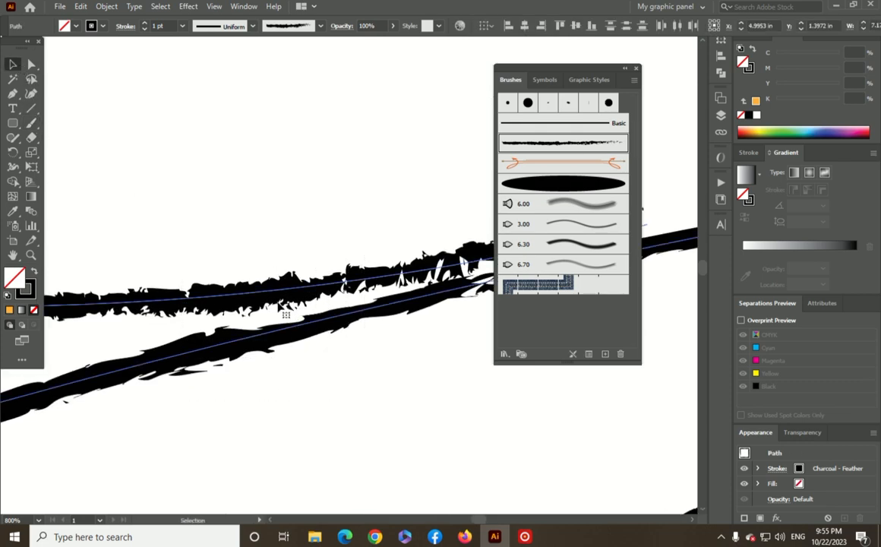
left_click(282, 364)
left_click(281, 334)
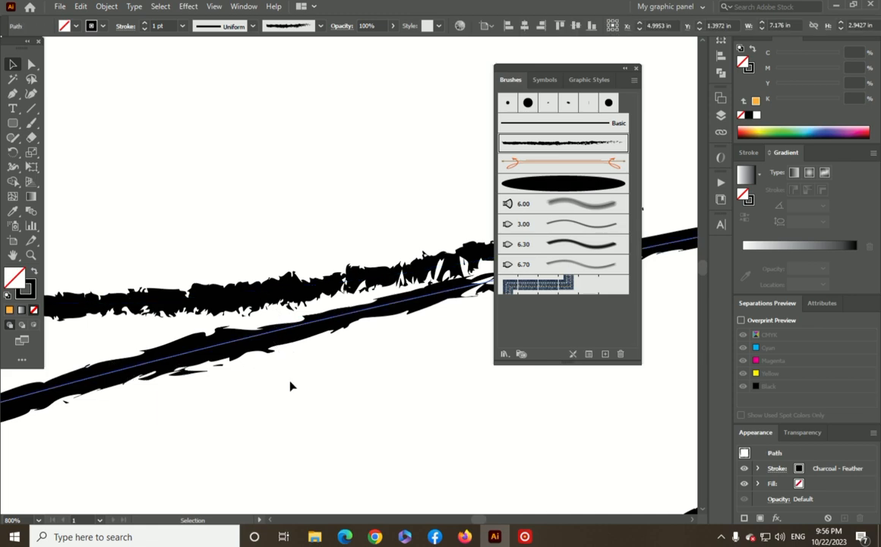
left_click_drag(180, 233, 253, 301)
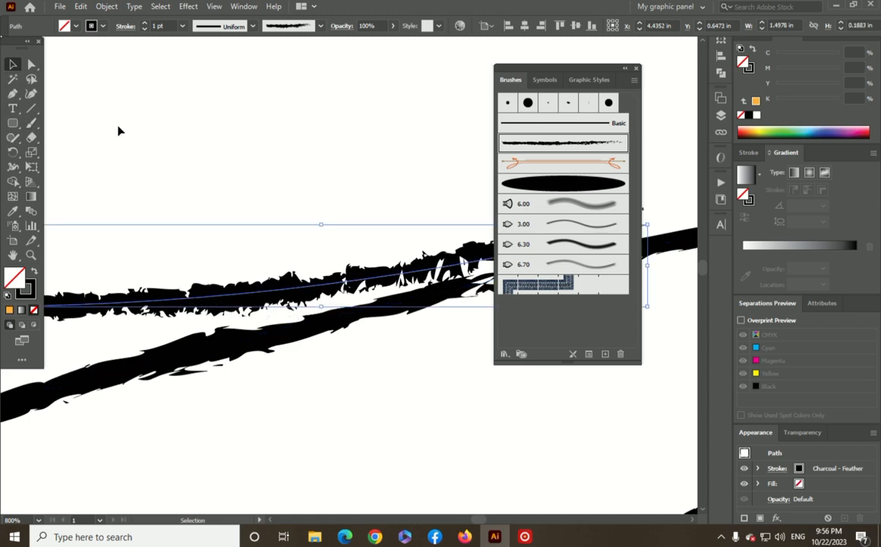
Step: Delete the short charcoal stroke together with the long stroke directly below it
key("ctrl+minus")
left_click_drag(291, 240, 375, 370)
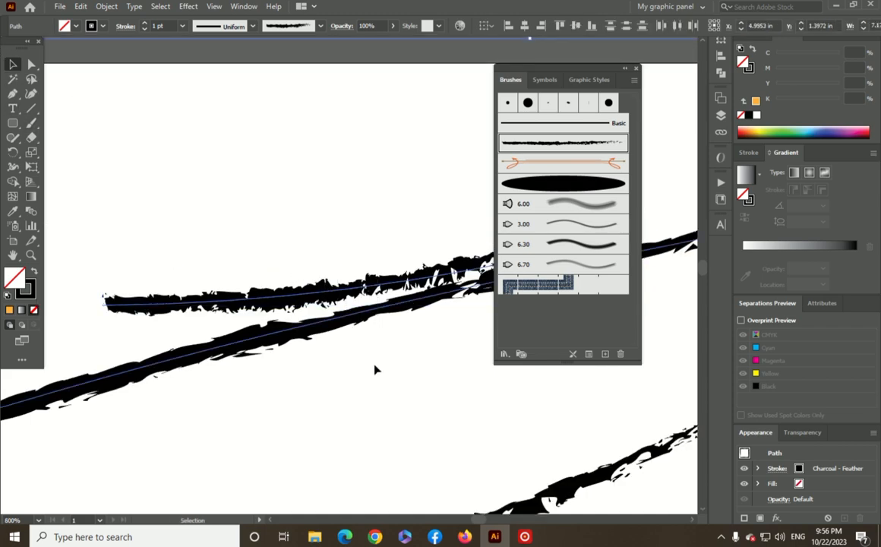
key("Delete")
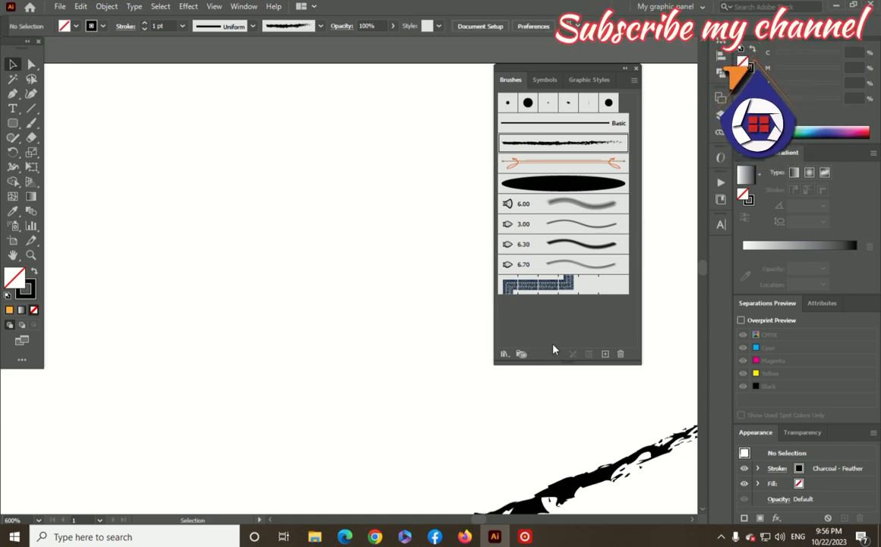
Step: Paint three curved strokes side by side in the cleared area with the Divider brush
left_click(548, 167)
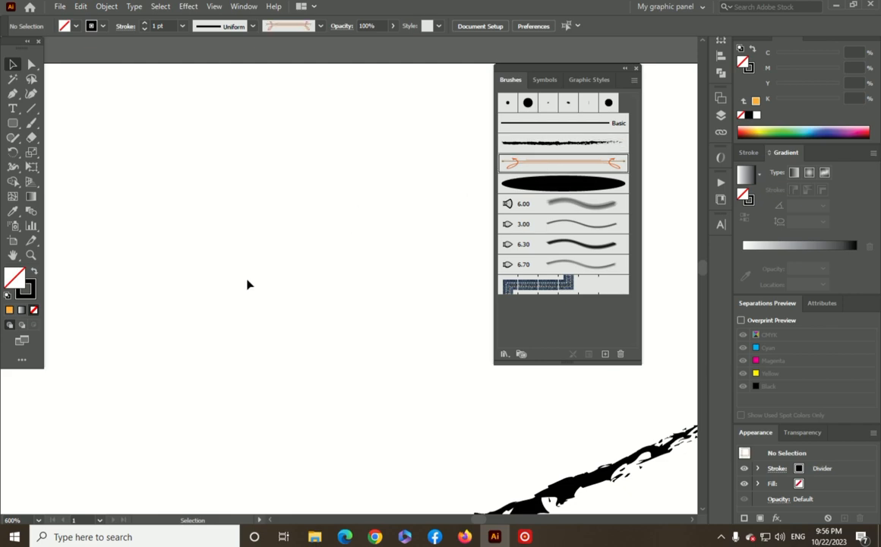
left_click(31, 122)
mouse_move(136, 321)
left_mouse_down()
mouse_move(162, 213)
mouse_move(353, 93)
left_mouse_up()
mouse_move(195, 332)
left_mouse_down()
mouse_move(262, 211)
mouse_move(426, 144)
left_mouse_up()
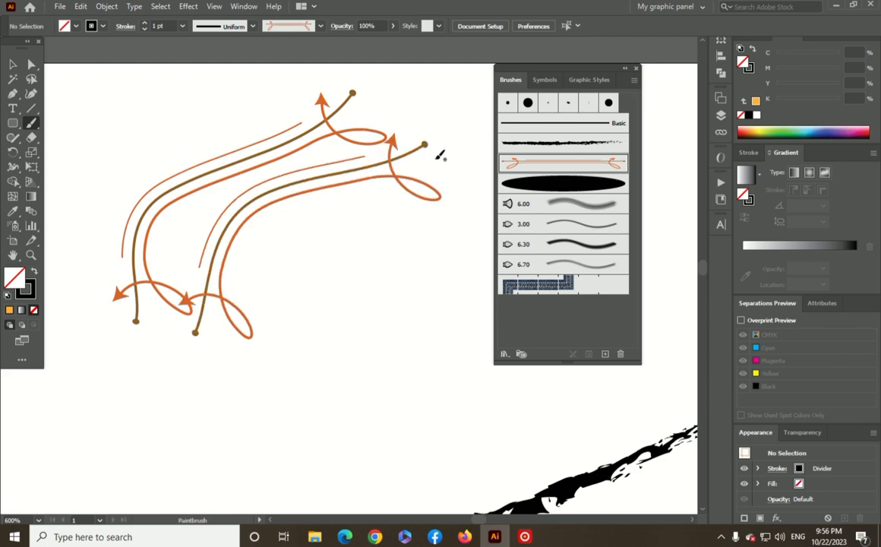
left_click_drag(307, 352, 307, 329)
left_click_drag(457, 159, 456, 161)
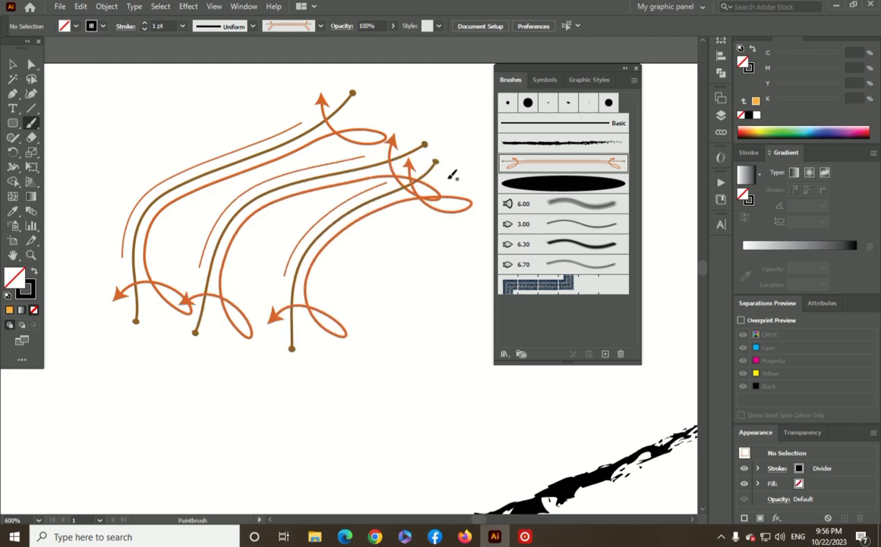
Step: Delete the three curved Divider strokes
left_click(13, 63)
left_click_drag(127, 91, 394, 324)
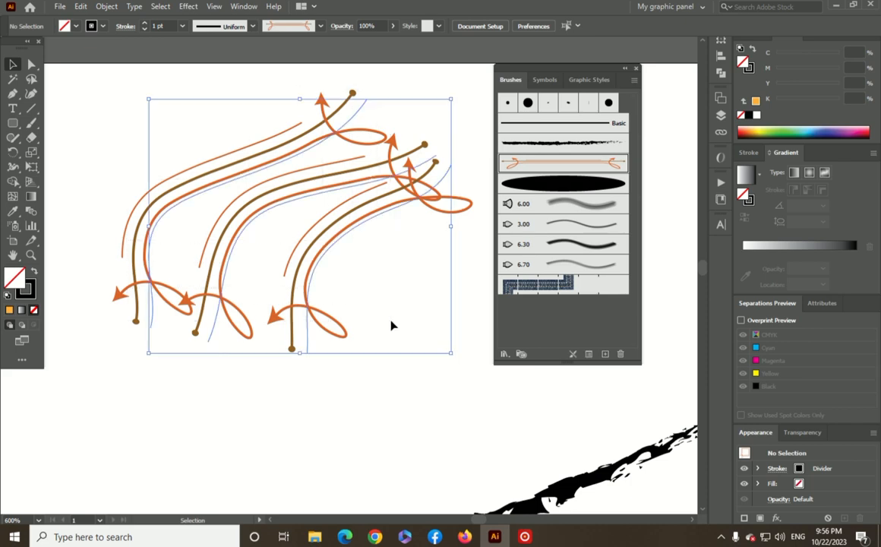
key("Delete")
Step: Draw a circle about 0.75 in across in the cleared area and apply the Charcoal - Feather brush to its outline
left_click_drag(15, 124, 58, 150)
mouse_move(192, 131)
left_mouse_down()
mouse_move(280, 238)
mouse_move(439, 366)
left_mouse_up()
left_click(572, 144)
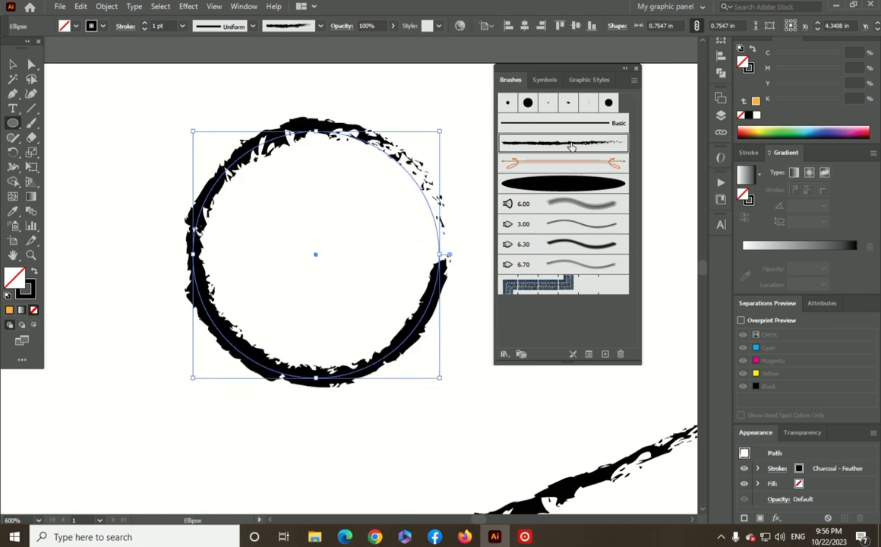
Step: Delete the charcoal circle
left_click(13, 65)
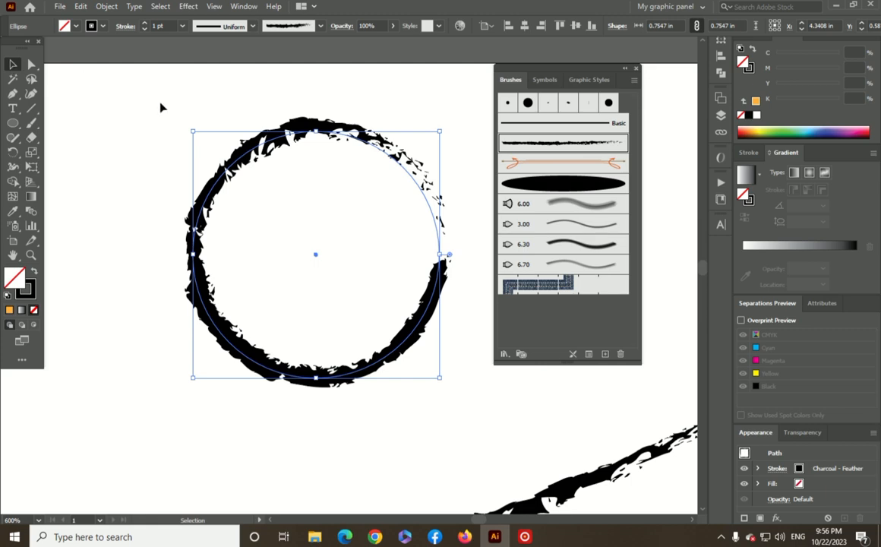
left_click_drag(162, 104, 379, 296)
key("Delete")
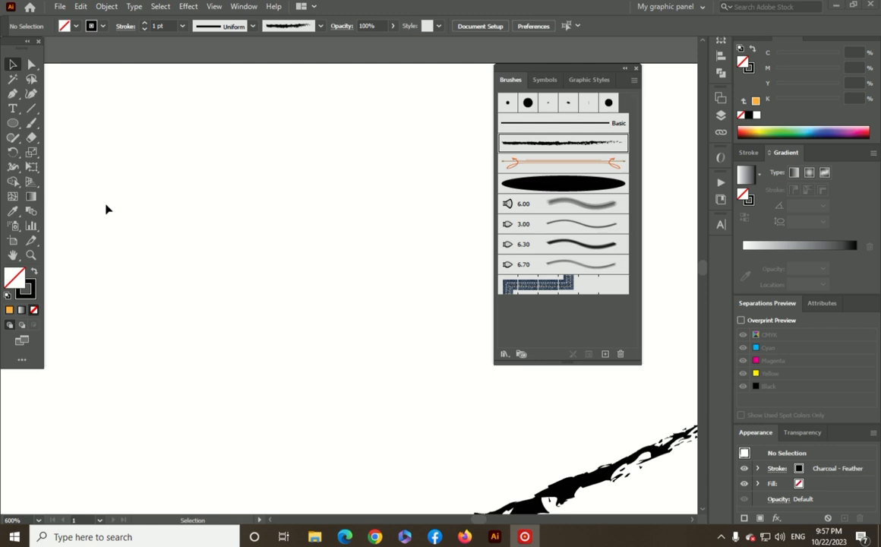
Step: Try a rising curved stroke across the empty area with the Charcoal - Feather brush and undo it
left_click(31, 122)
left_click_drag(146, 362, 283, 216)
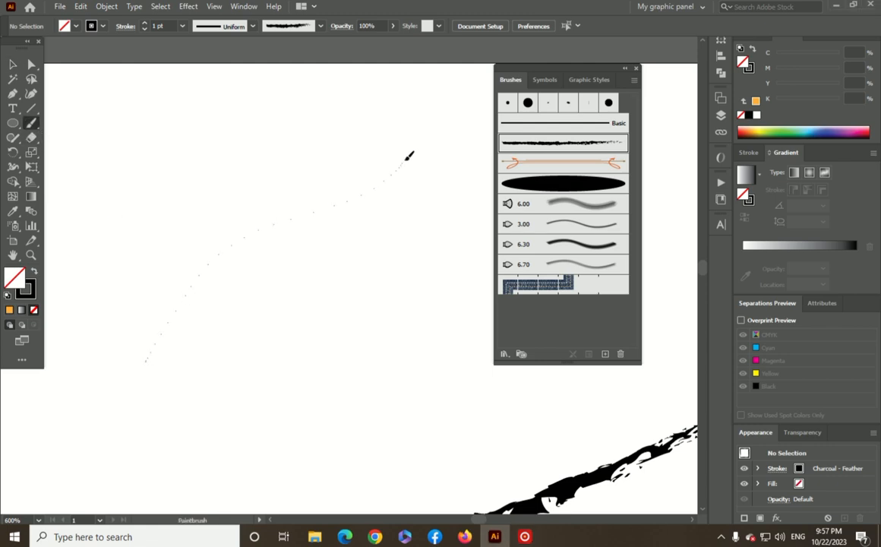
left_click_drag(407, 160, 408, 158)
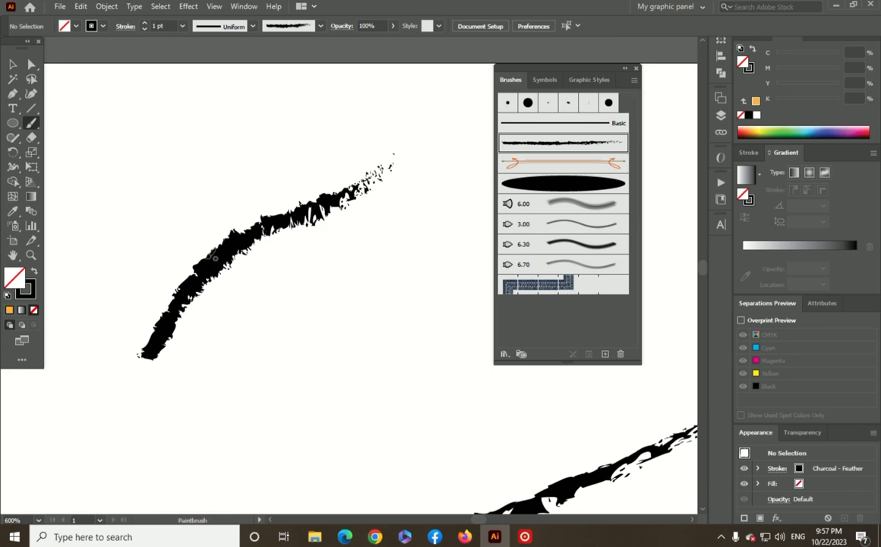
key("ctrl+z")
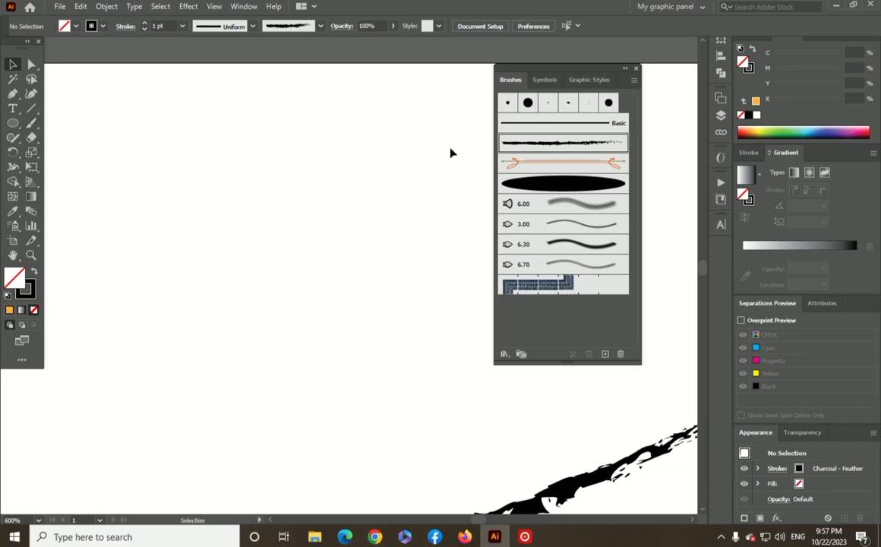
Step: Paint another curved Charcoal - Feather stroke in the empty area with the Paintbrush tool and delete it
left_click(31, 126)
mouse_move(113, 315)
left_mouse_down()
mouse_move(158, 237)
mouse_move(378, 129)
left_mouse_up()
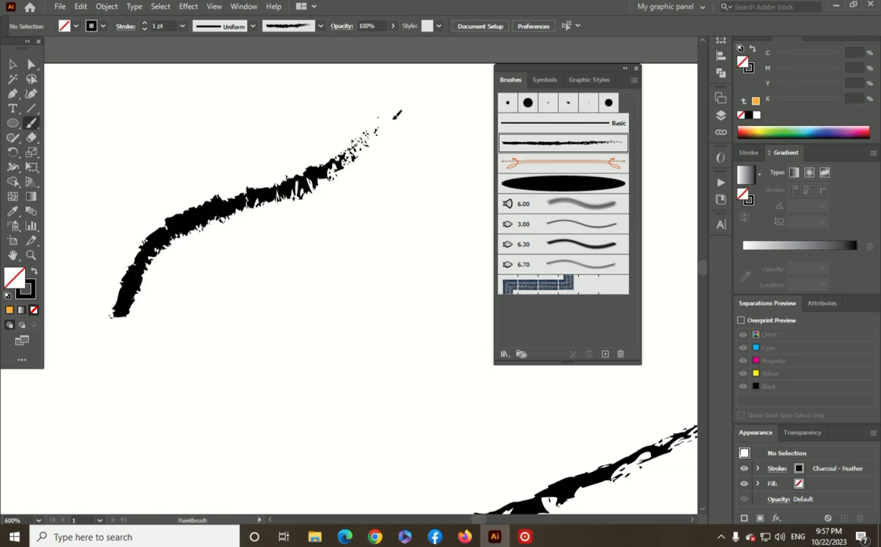
left_click(13, 65)
left_click_drag(122, 136, 338, 368)
key("Delete")
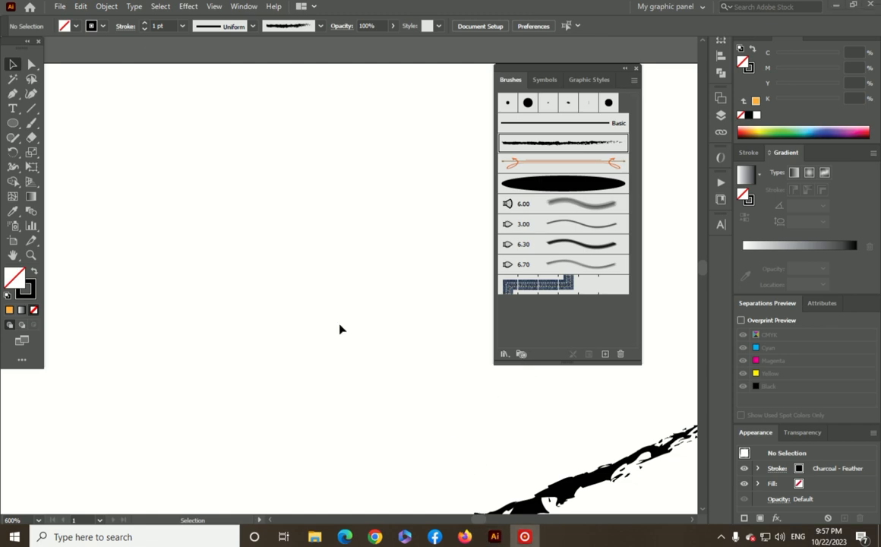
Step: Delete all the remaining Charcoal - Feather strokes from the artboard
key("ctrl+minus")
key("ctrl+minus")
key("ctrl+minus")
mouse_move(209, 303)
left_mouse_down()
mouse_move(253, 374)
mouse_move(347, 467)
left_mouse_up()
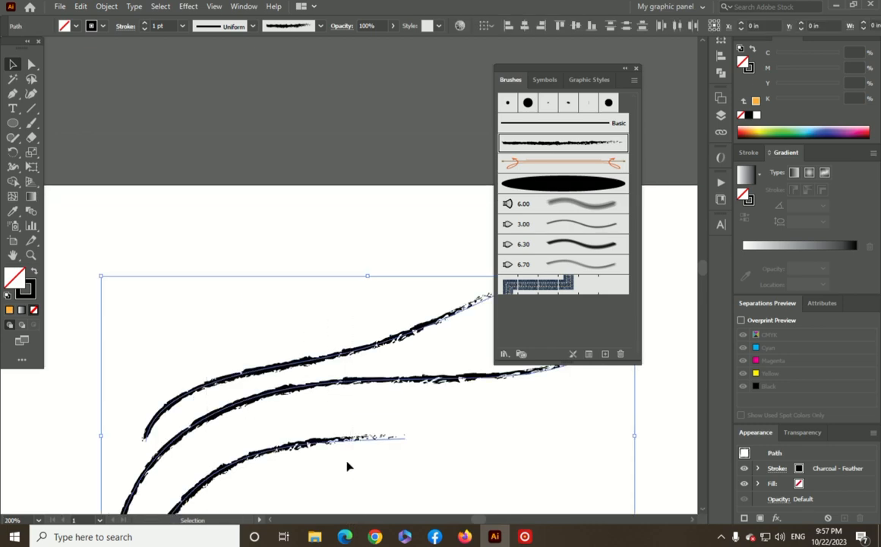
key("Delete")
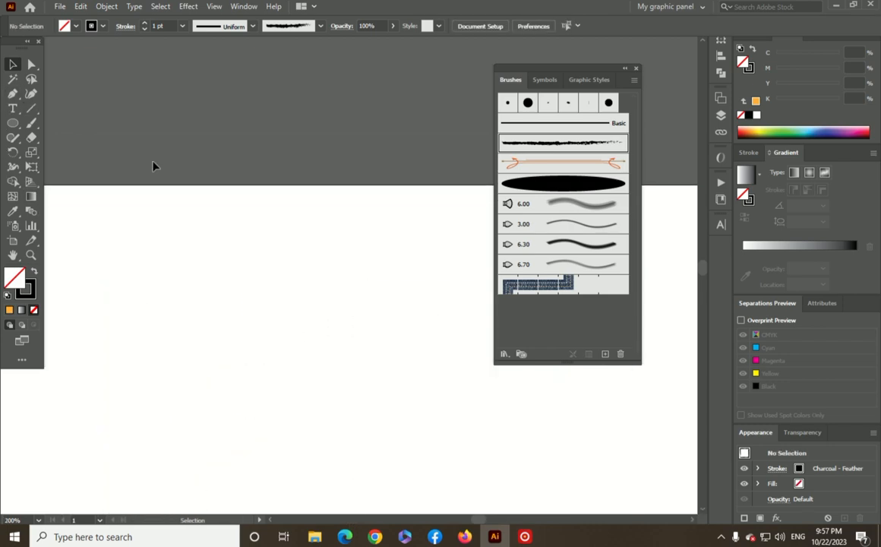
key("ctrl+minus")
key("ctrl+minus")
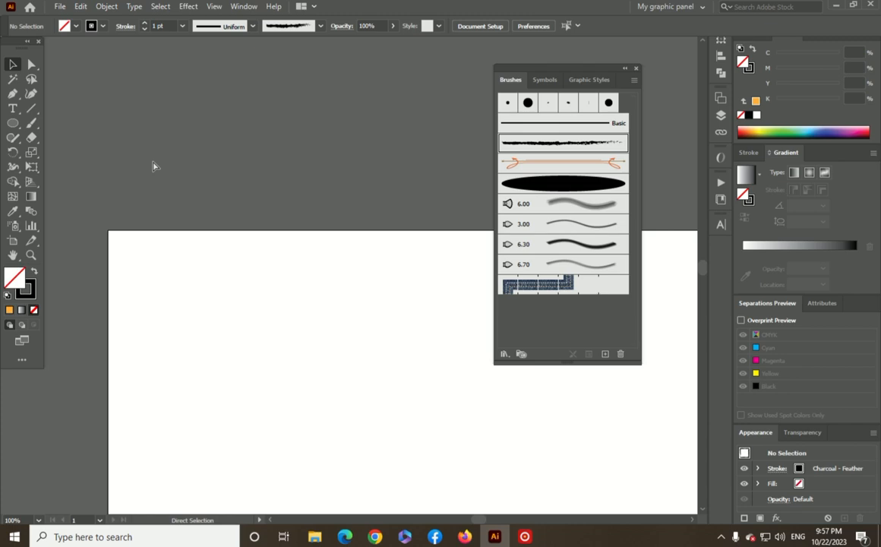
key("ctrl+0")
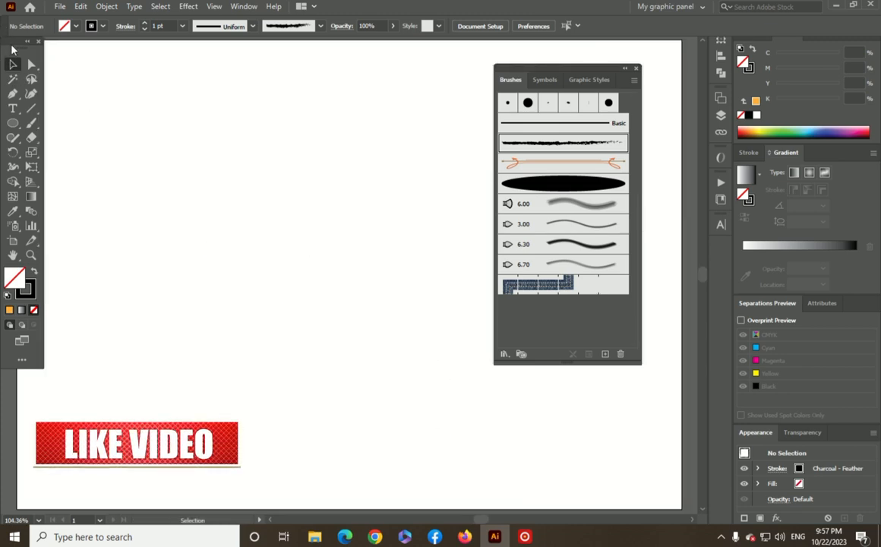
left_click_drag(3, 41, 4, 44)
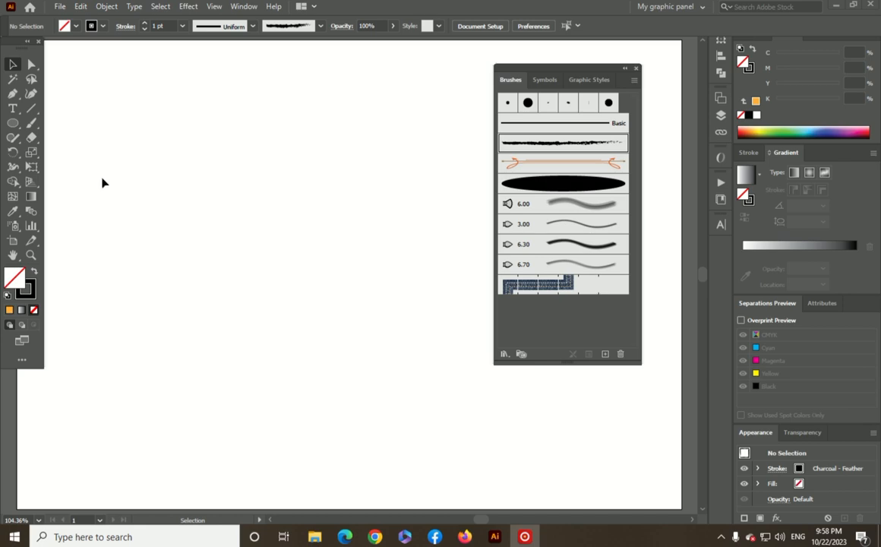
Step: Start a new Calligraphic Brush and name it 1st
left_click(605, 355)
left_click_drag(444, 228, 236, 102)
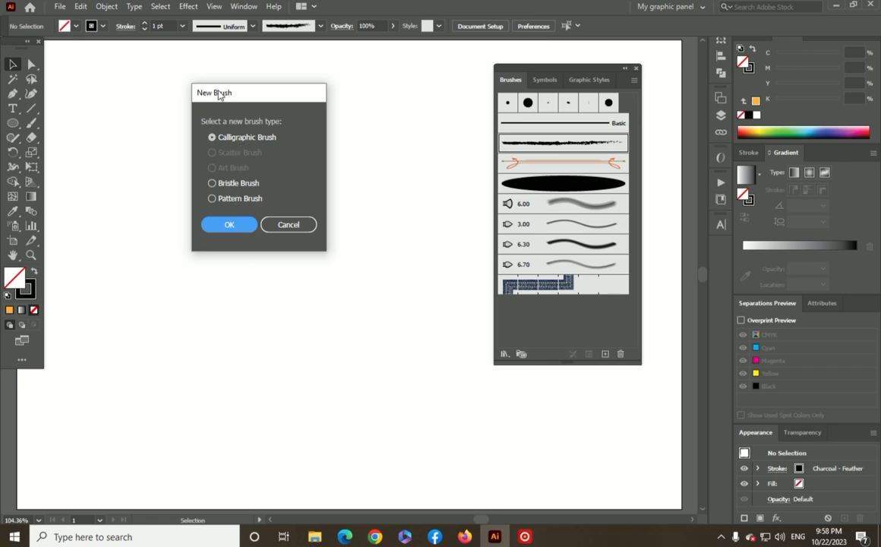
mouse_move(219, 94)
left_mouse_down()
mouse_move(411, 120)
mouse_move(381, 107)
left_mouse_up()
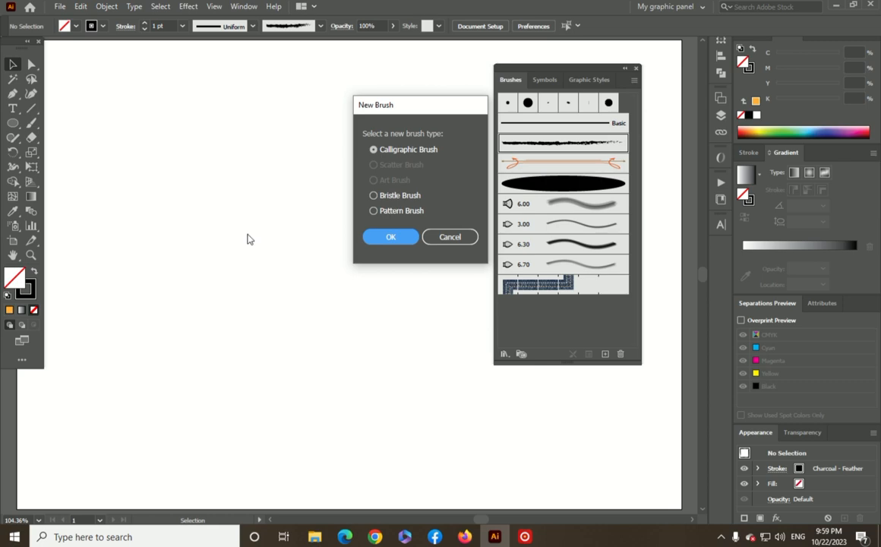
left_click(390, 237)
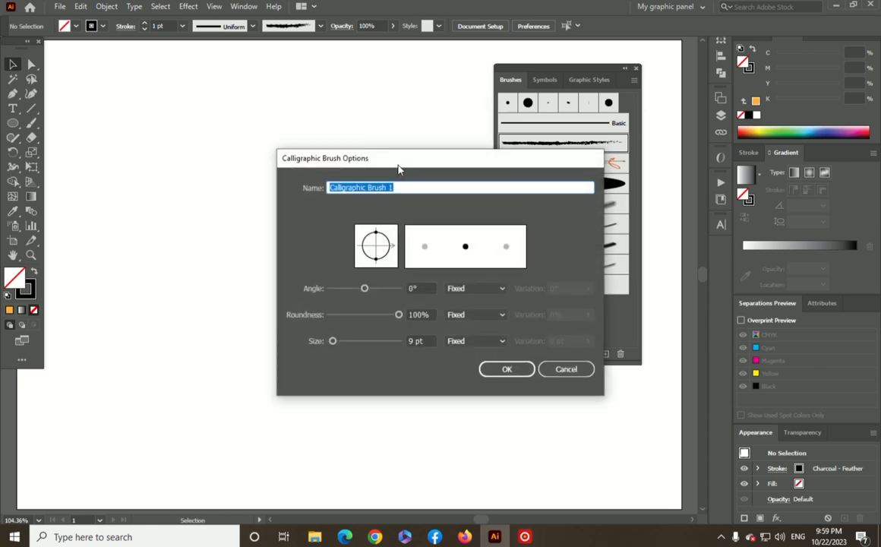
mouse_move(398, 168)
left_mouse_down()
mouse_move(309, 69)
mouse_move(251, 69)
mouse_move(278, 78)
left_mouse_up()
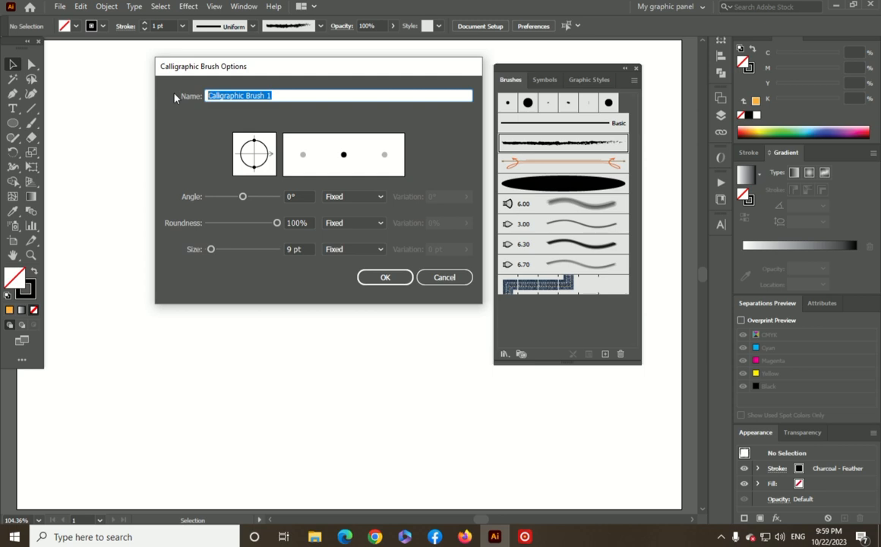
key("BackSpace")
type("1st")
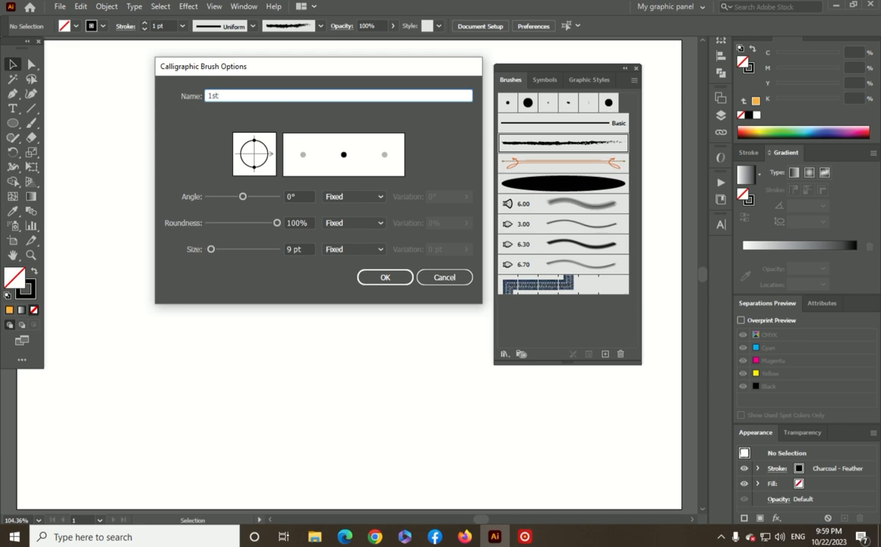
left_click_drag(278, 74, 283, 61)
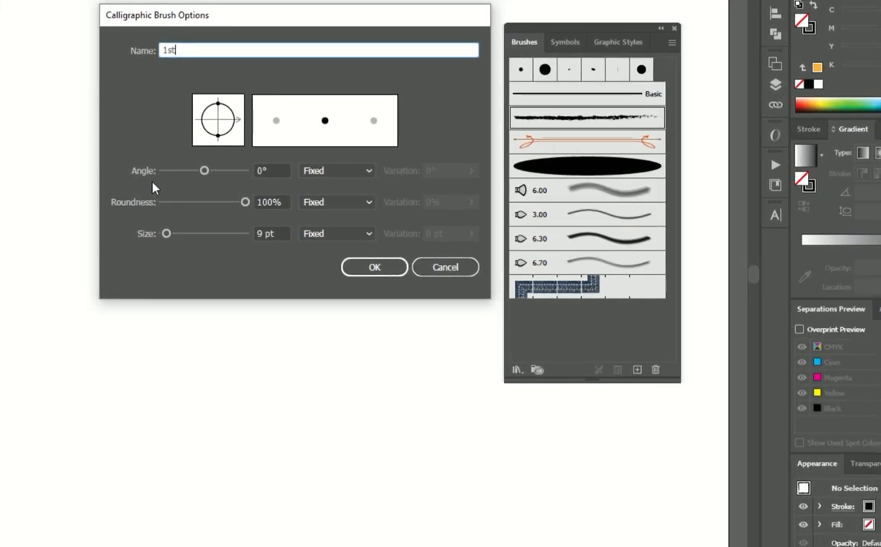
Step: Set the calligraphic brush's angle to 10°
left_click(204, 170)
mouse_move(203, 175)
left_mouse_down()
mouse_move(190, 174)
mouse_move(222, 175)
mouse_move(204, 176)
left_mouse_up()
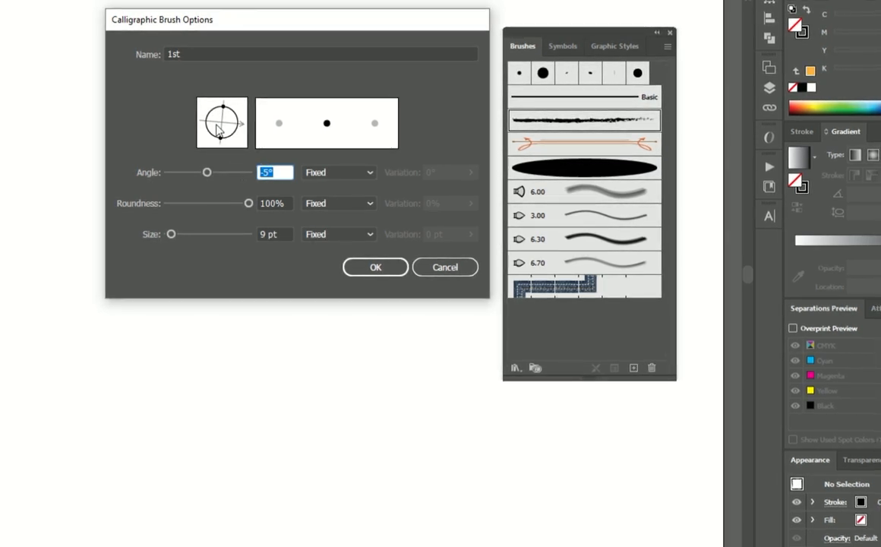
mouse_move(223, 137)
left_mouse_down()
mouse_move(231, 122)
mouse_move(244, 145)
mouse_move(228, 143)
mouse_move(244, 141)
mouse_move(254, 124)
left_mouse_up()
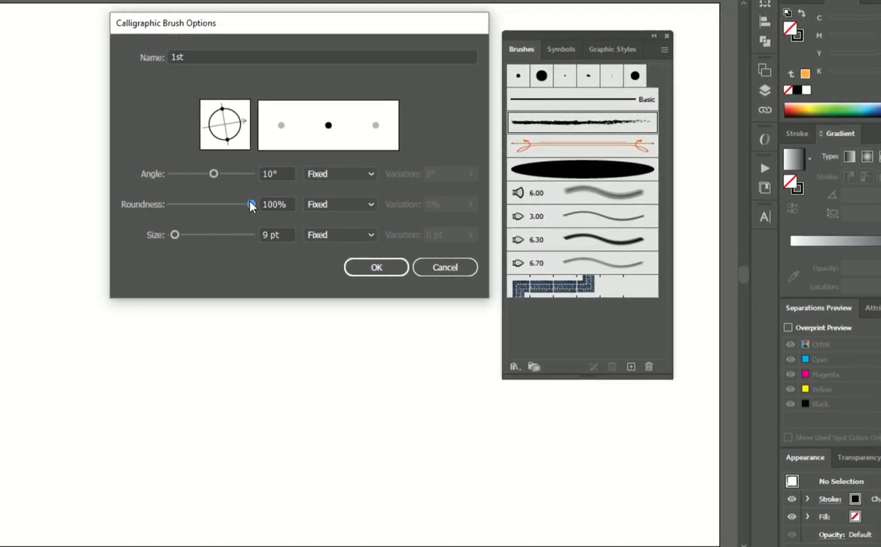
Step: Set the calligraphic brush's size to 101 pt and its roundness to 9%
mouse_move(252, 207)
left_mouse_down()
mouse_move(179, 208)
mouse_move(250, 212)
left_mouse_up()
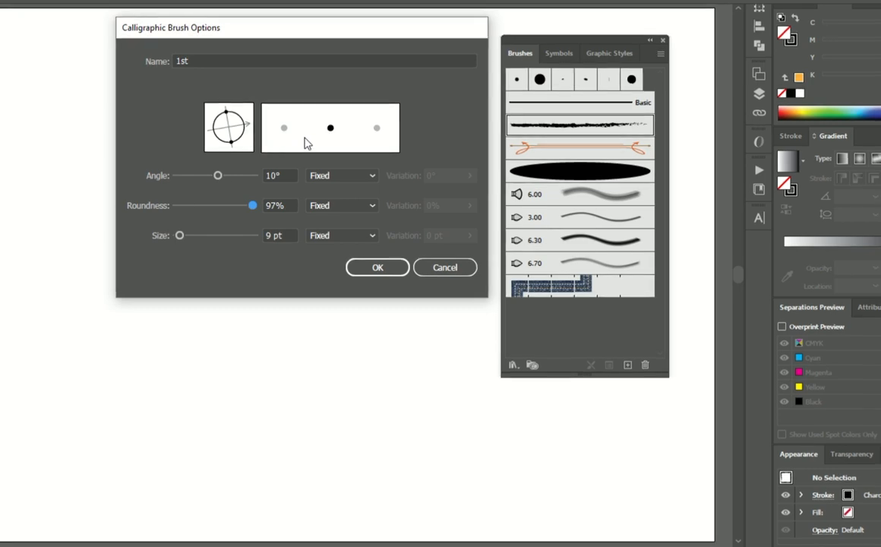
left_click(340, 176)
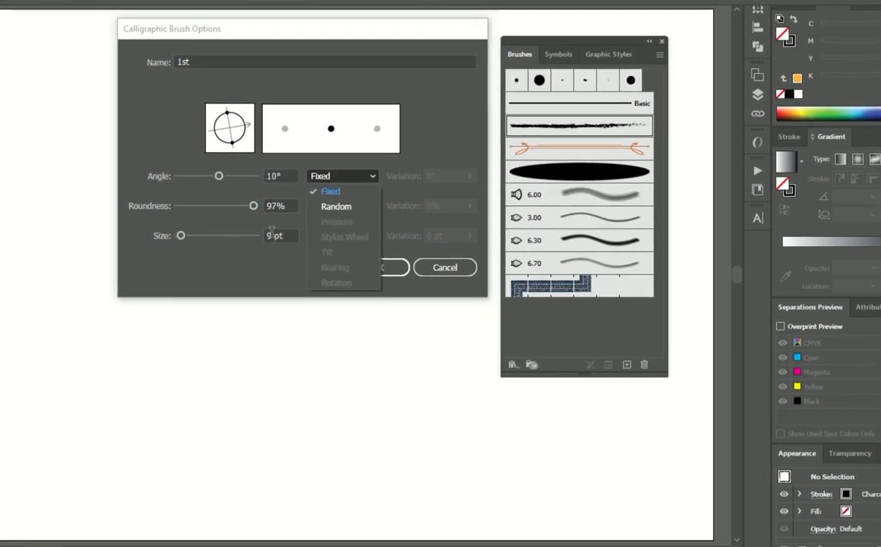
left_click(371, 174)
left_click_drag(184, 239, 192, 209)
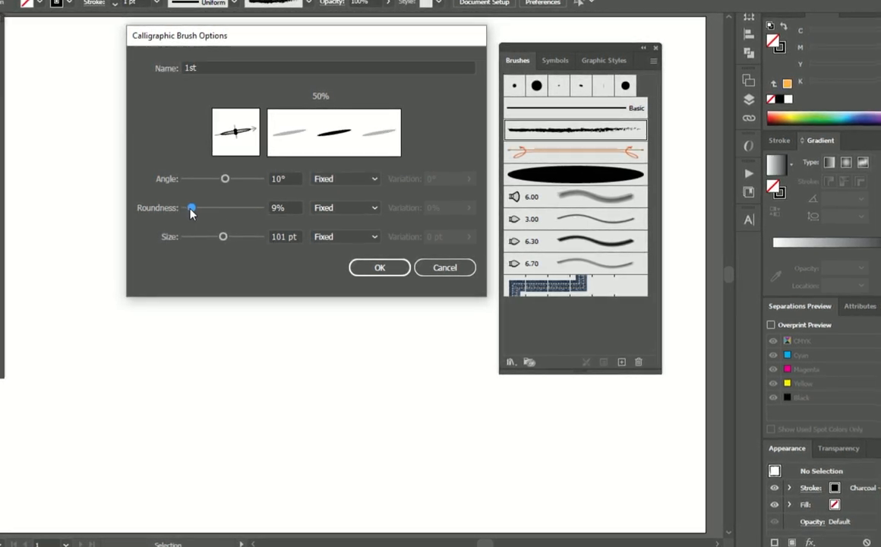
Step: Make the brush angle Random with a variation of 28°
left_click(371, 179)
left_click(342, 209)
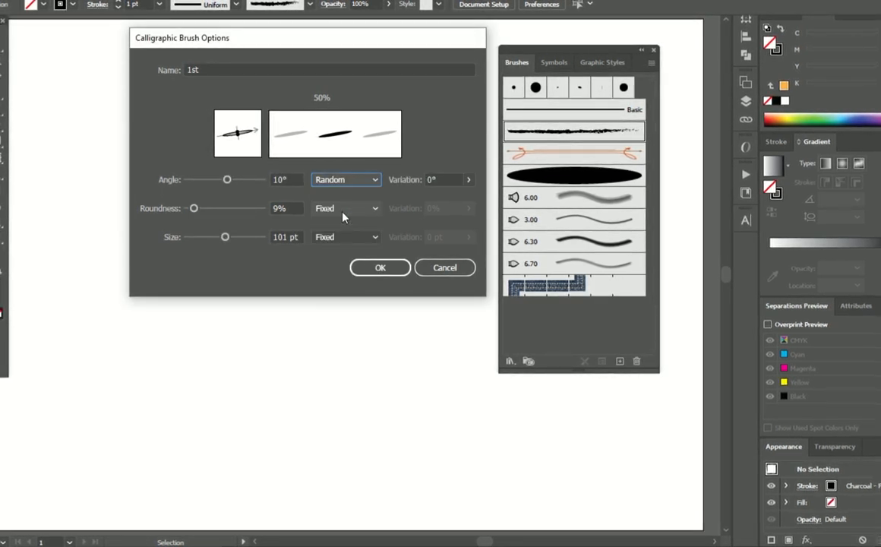
left_click(468, 181)
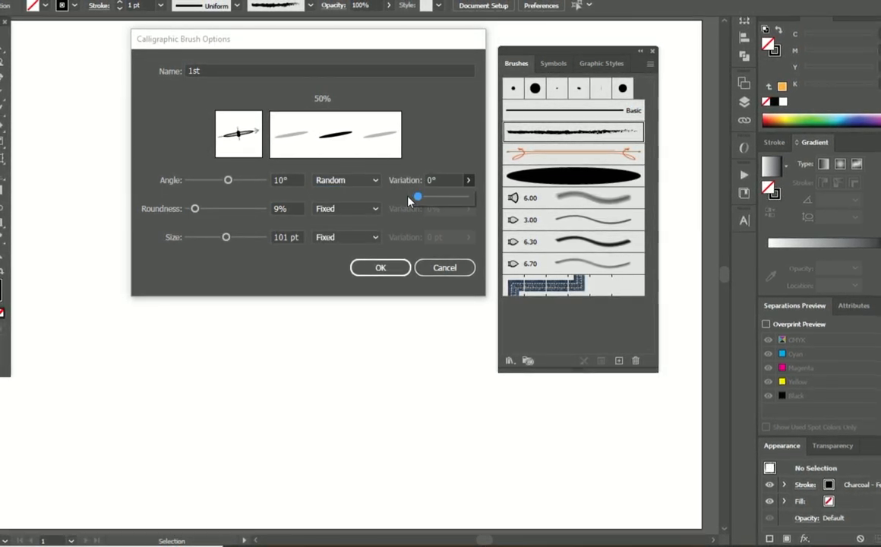
mouse_move(418, 197)
left_mouse_down()
mouse_move(441, 198)
mouse_move(425, 200)
left_mouse_up()
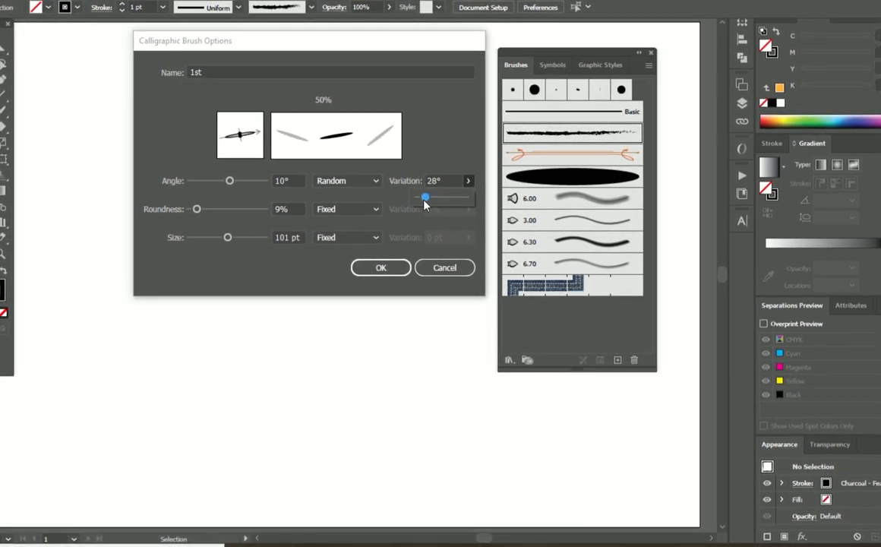
Step: Make the brush roundness Random with a variation of 3%
left_click(371, 211)
left_click(342, 238)
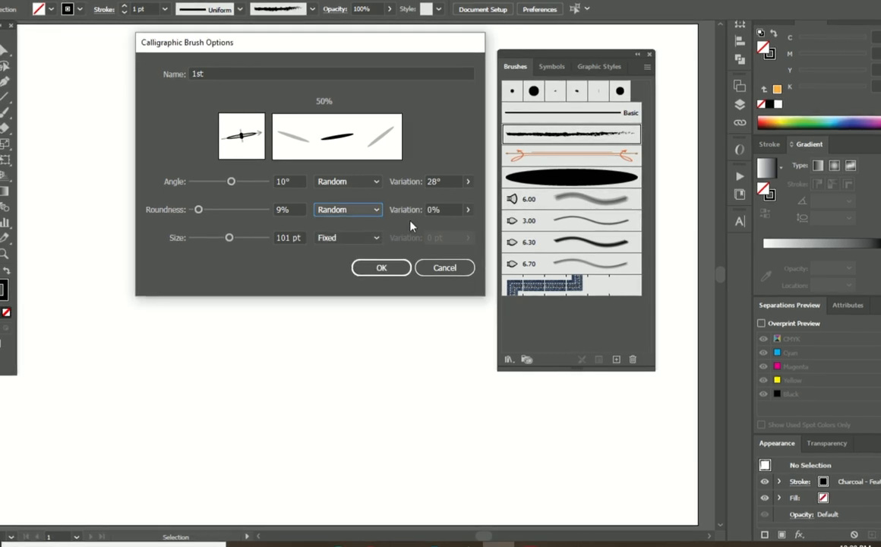
left_click(468, 209)
left_click_drag(416, 230, 436, 236)
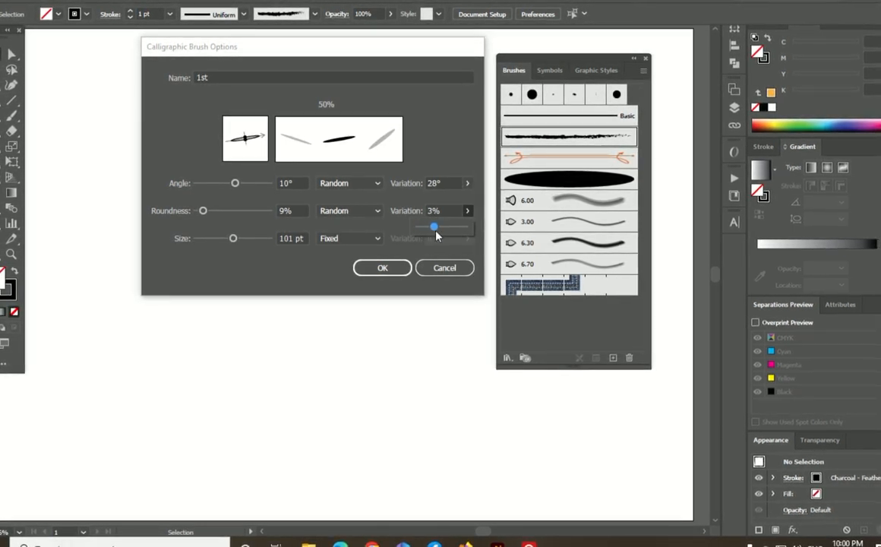
left_click(387, 242)
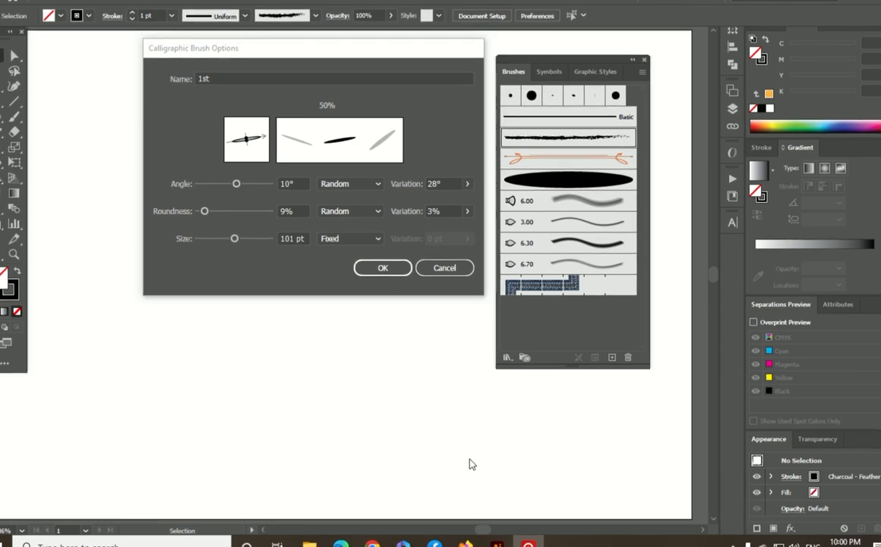
left_click(321, 358)
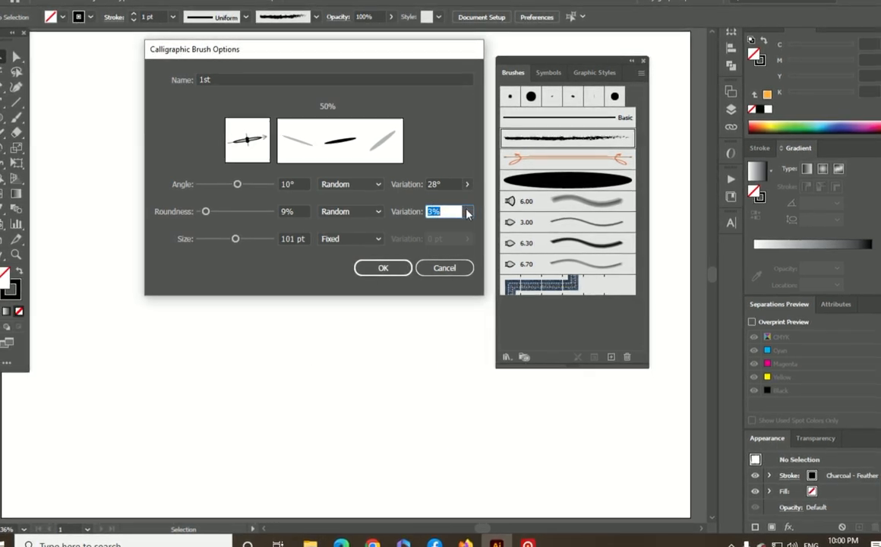
left_click(467, 211)
left_click_drag(435, 228, 433, 230)
Step: Make the brush size Random with a variation of 15 pt
left_click(352, 240)
left_click(352, 240)
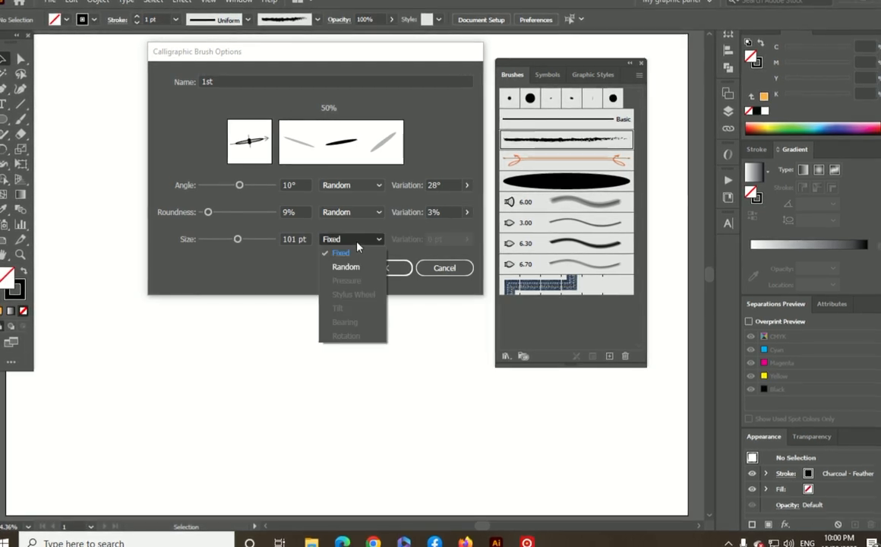
left_click(356, 265)
left_click(466, 239)
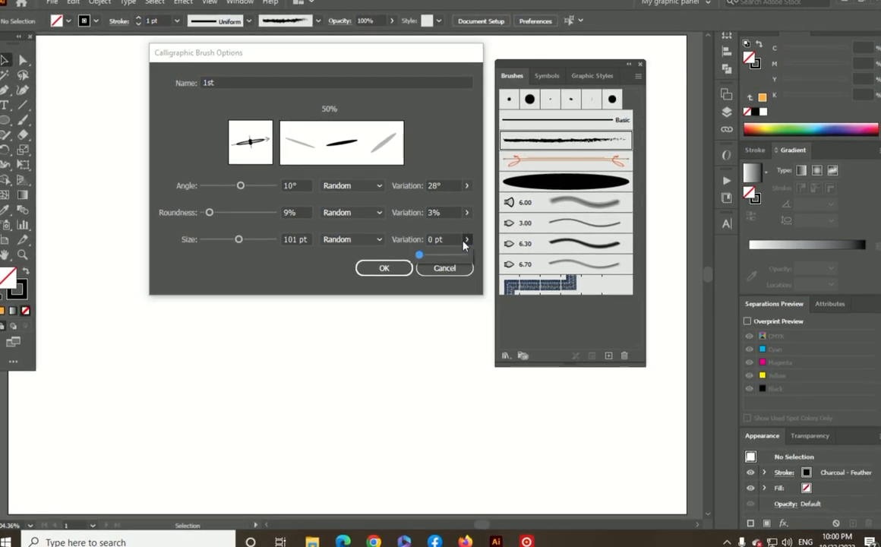
mouse_move(417, 257)
left_mouse_down()
mouse_move(460, 253)
mouse_move(415, 264)
mouse_move(448, 256)
mouse_move(424, 257)
left_mouse_up()
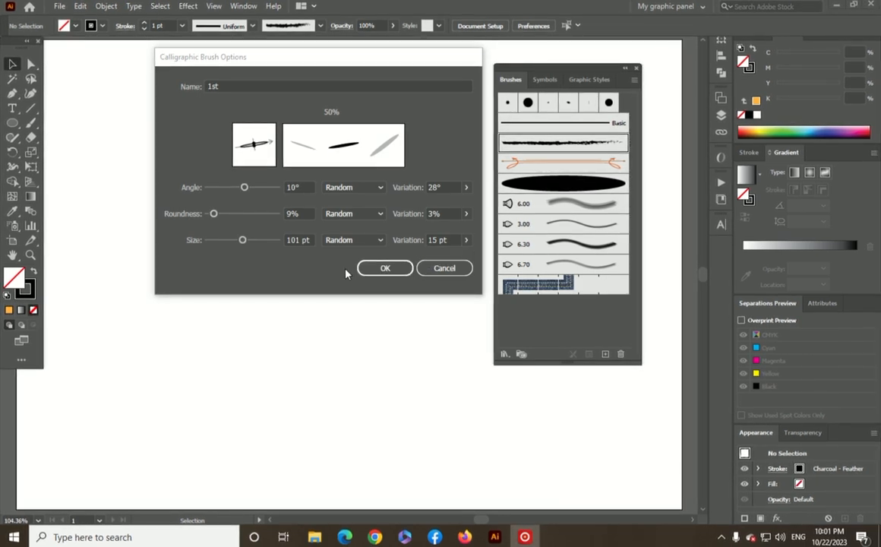
Step: Accept the custom calligraphic brush and paint several broad lettering strokes with it across the artboard
left_click(383, 270)
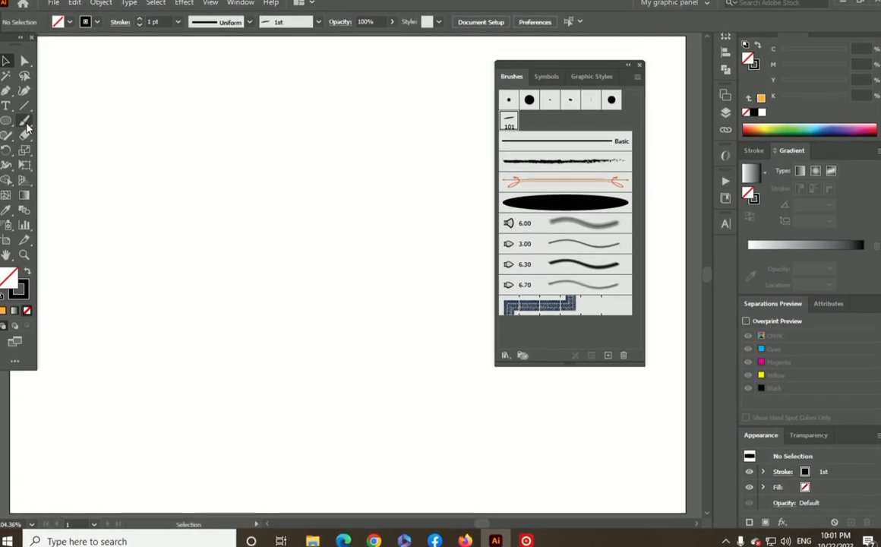
left_click(25, 122)
mouse_move(429, 103)
left_mouse_down()
mouse_move(436, 241)
mouse_move(422, 300)
left_mouse_up()
left_click_drag(347, 88, 354, 200)
mouse_move(247, 76)
left_mouse_down()
mouse_move(235, 129)
mouse_move(260, 221)
mouse_move(259, 267)
left_mouse_up()
mouse_move(146, 79)
left_mouse_down()
mouse_move(177, 223)
mouse_move(83, 242)
mouse_move(114, 255)
mouse_move(7, 280)
left_mouse_up()
left_click_drag(36, 158, 83, 195)
left_click(621, 363)
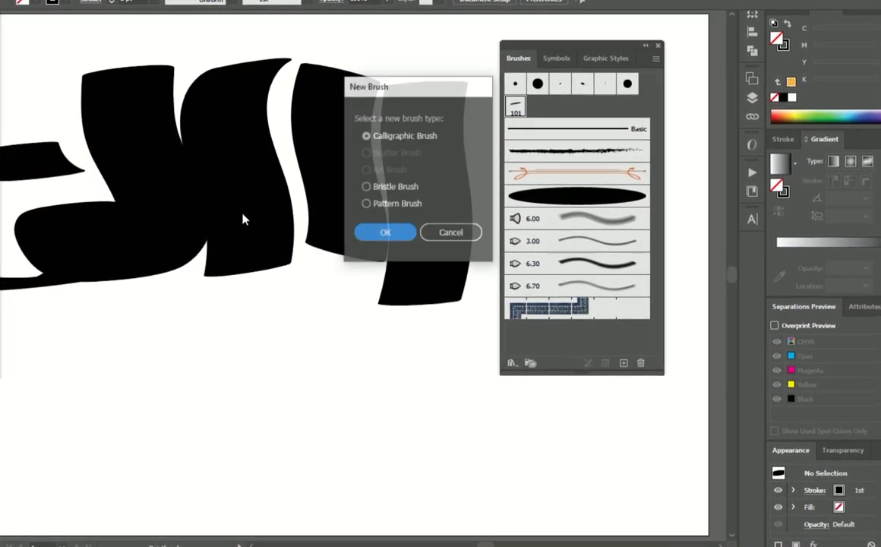
left_click(395, 233)
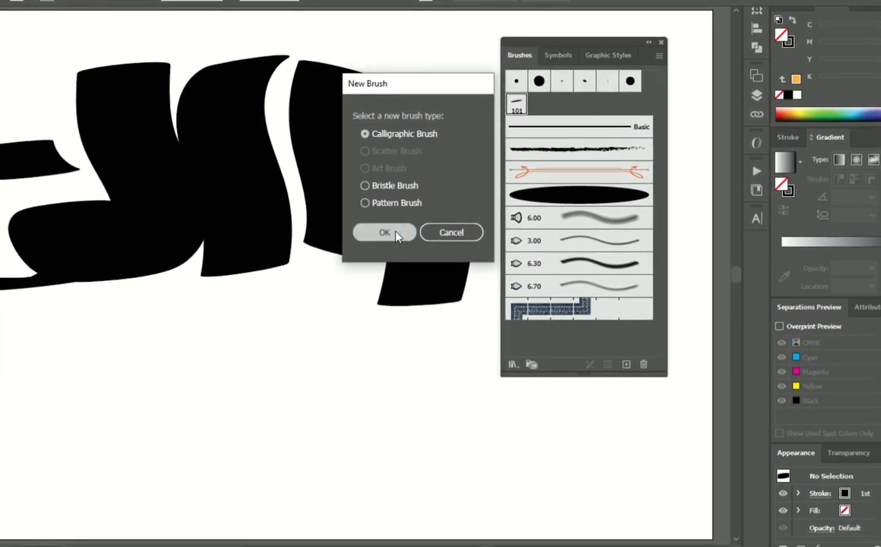
left_click_drag(249, 35, 403, 36)
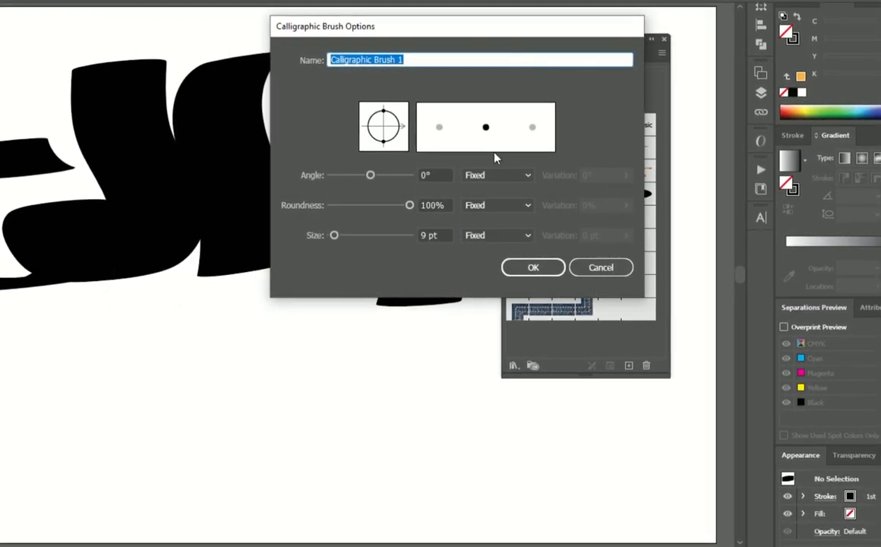
left_click(601, 268)
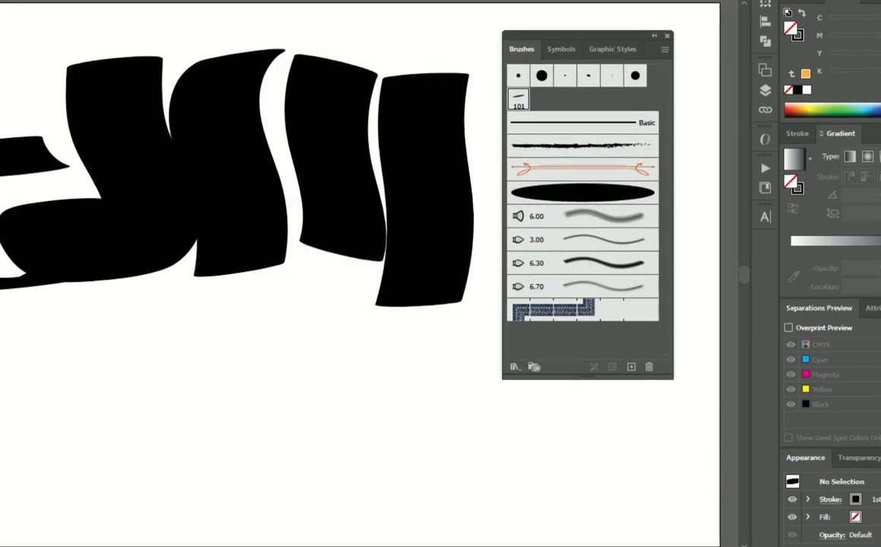
Step: Delete all the broad strokes painted on the artboard
left_click_drag(75, 23, 430, 302)
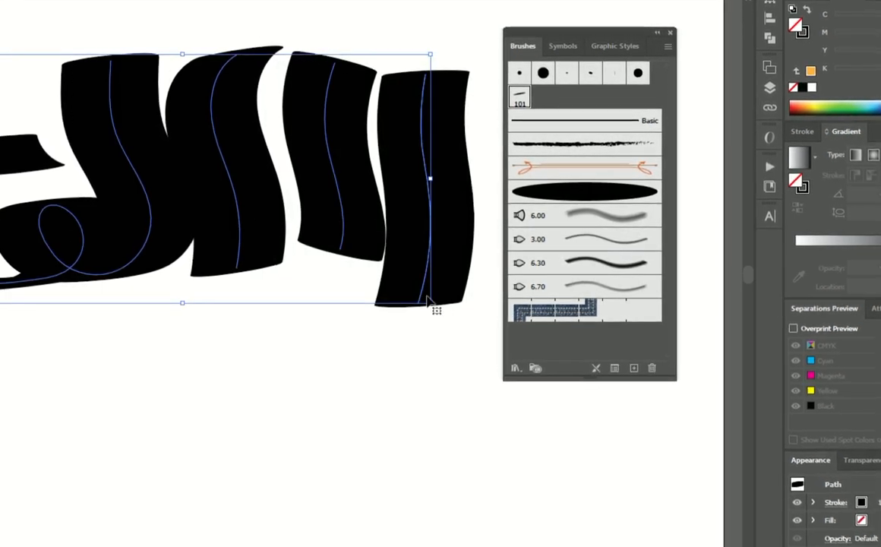
key("Delete")
left_click_drag(36, 59, 9, 203)
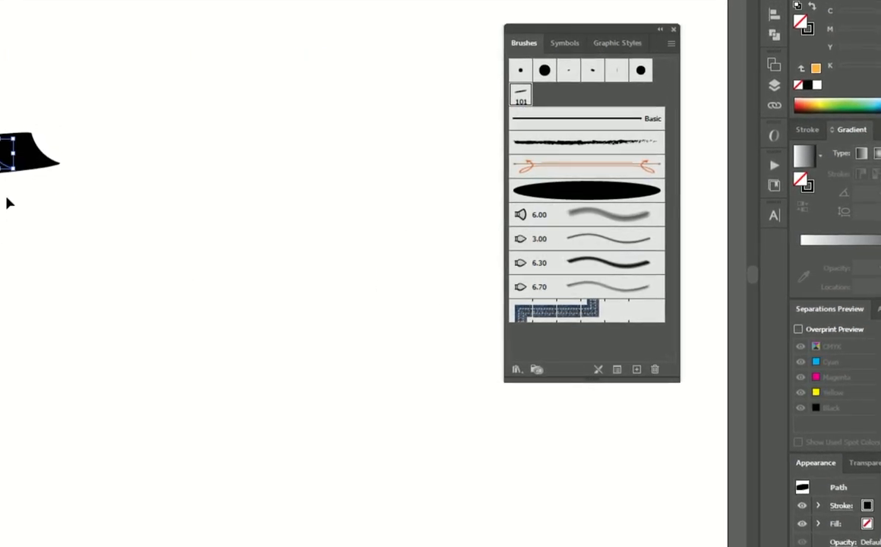
key("Delete")
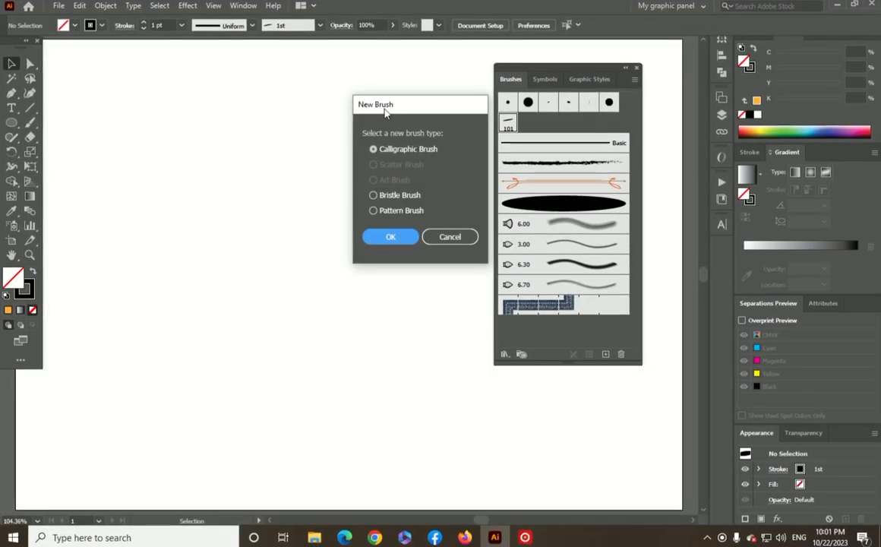
Step: Create a new calligraphic brush with a fixed 49° angle, 13% roundness and 30 pt size
left_click(390, 236)
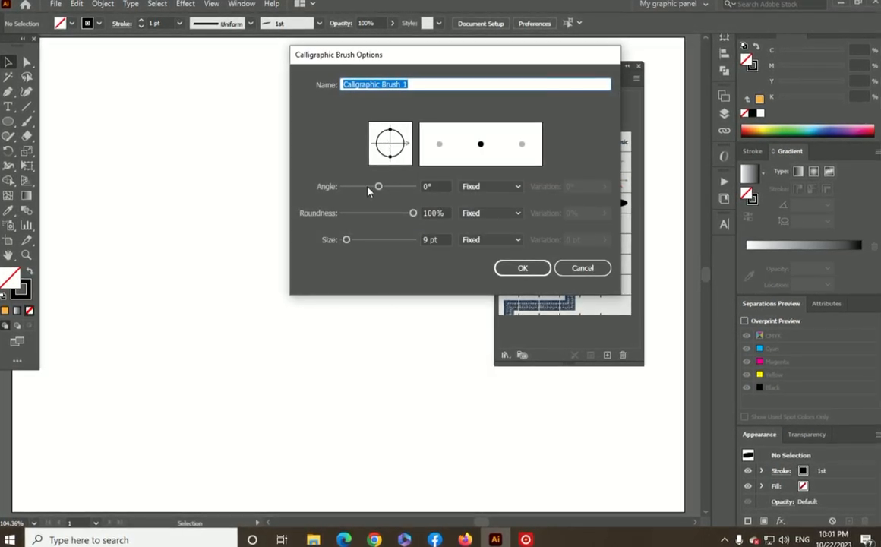
left_click_drag(378, 188, 383, 190)
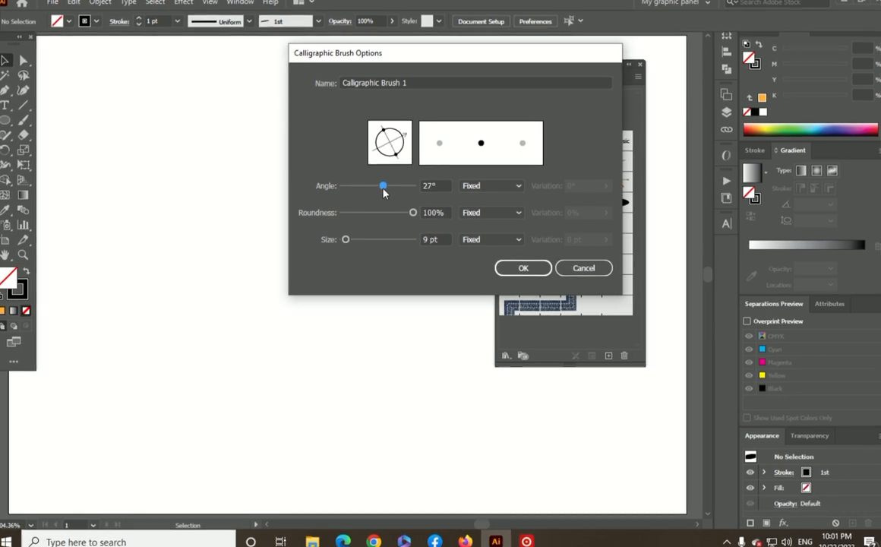
left_click_drag(394, 156, 389, 143)
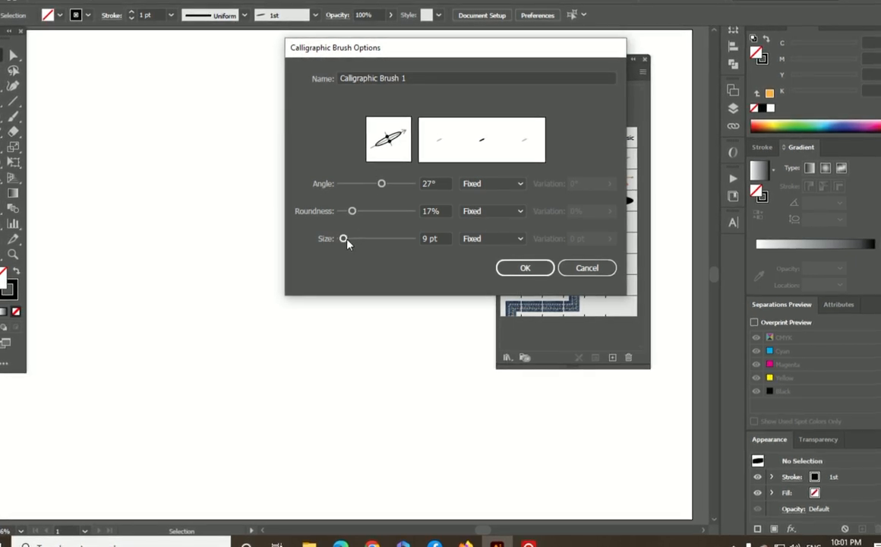
mouse_move(345, 239)
left_mouse_down()
mouse_move(355, 241)
mouse_move(351, 211)
mouse_move(350, 220)
left_mouse_up()
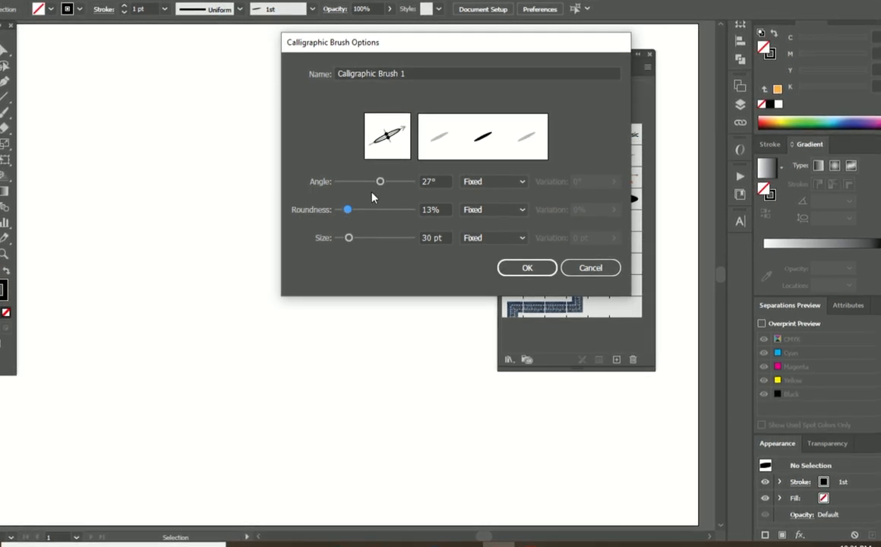
left_click_drag(380, 182, 380, 183)
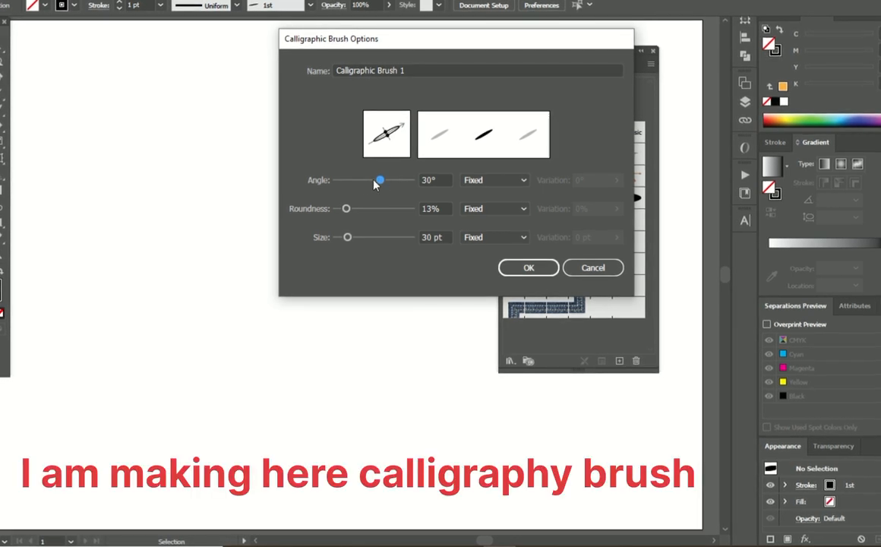
left_click_drag(380, 180, 384, 182)
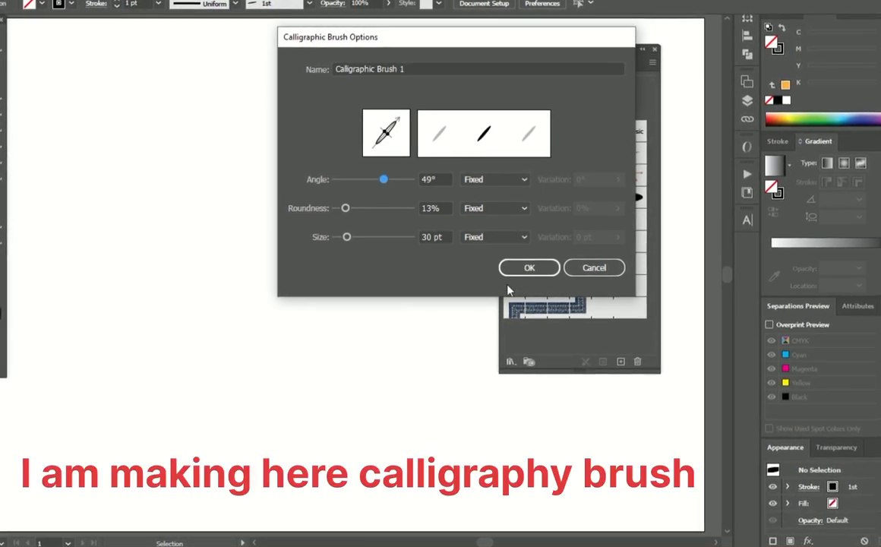
left_click(524, 267)
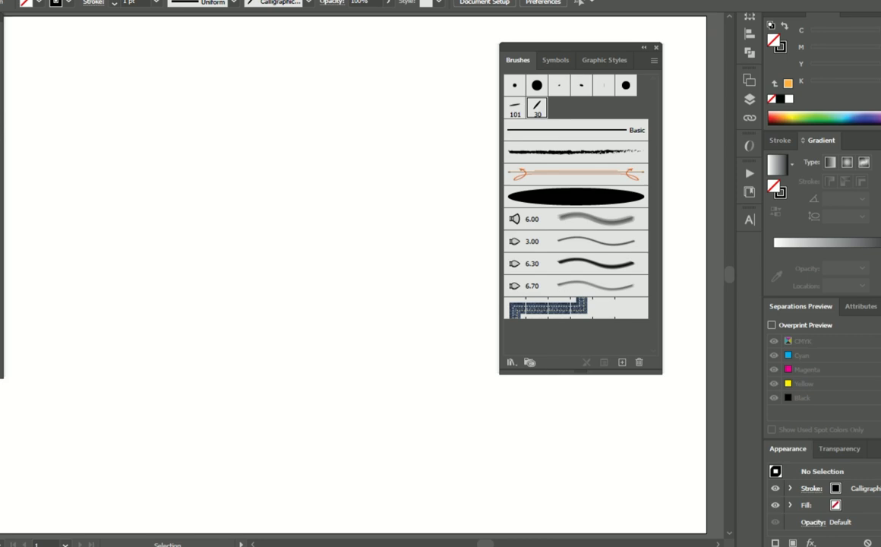
Step: Paint the Arabic word الف with the new 30 pt calligraphic brush in the upper part of the artboard
mouse_move(419, 74)
left_mouse_down()
mouse_move(454, 211)
mouse_move(427, 323)
left_mouse_up()
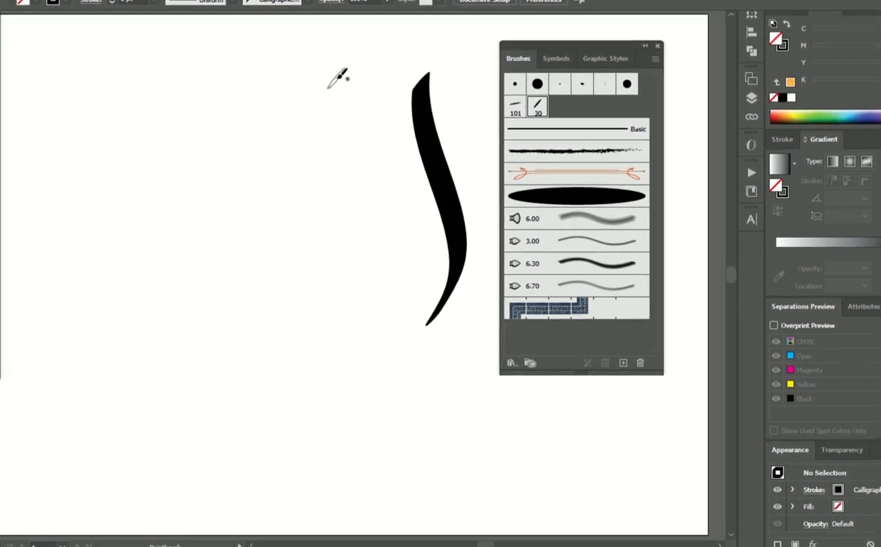
mouse_move(334, 76)
left_mouse_down()
mouse_move(422, 221)
mouse_move(388, 287)
mouse_move(313, 262)
mouse_move(347, 234)
mouse_move(356, 278)
mouse_move(291, 295)
mouse_move(189, 297)
mouse_move(129, 286)
mouse_move(119, 260)
mouse_move(131, 236)
left_mouse_up()
left_click_drag(293, 187, 342, 183)
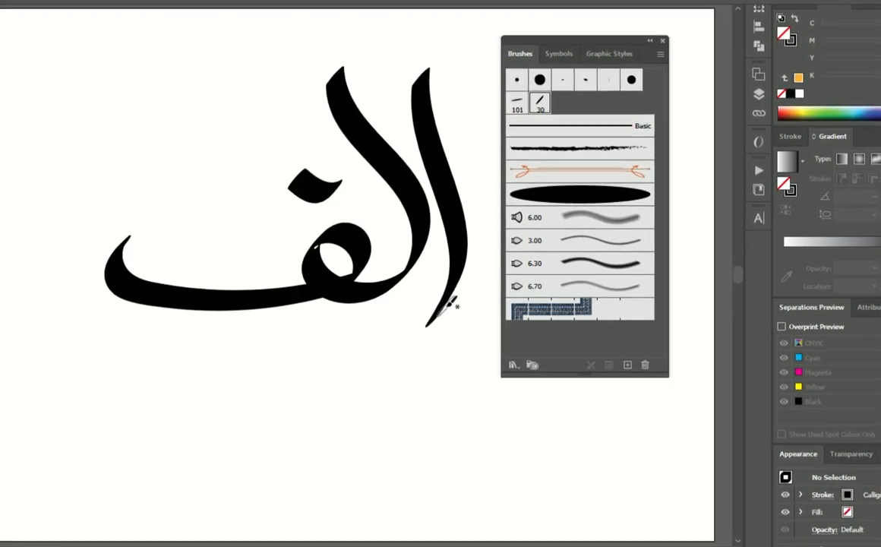
Step: Paint a second line of Arabic calligraphy, including its dots, below the first word with the same brush
key("ctrl+minus")
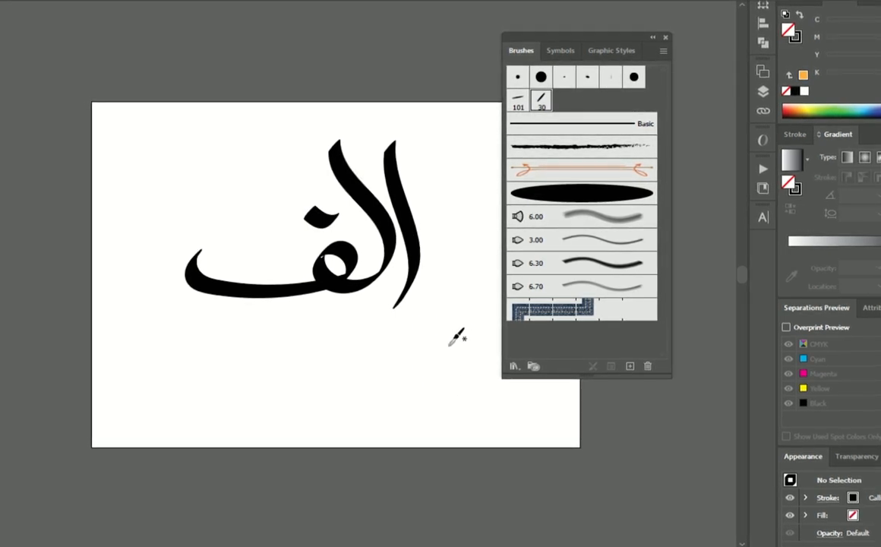
mouse_move(443, 281)
left_mouse_down()
mouse_move(444, 310)
mouse_move(466, 297)
mouse_move(475, 307)
mouse_move(439, 359)
mouse_move(459, 357)
mouse_move(428, 377)
mouse_move(413, 371)
mouse_move(402, 335)
left_mouse_up()
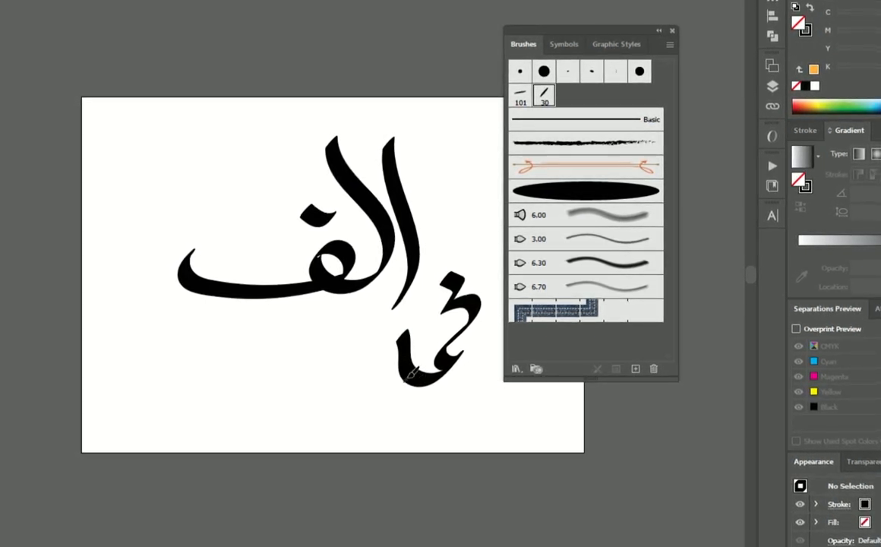
mouse_move(411, 373)
left_mouse_down()
mouse_move(351, 406)
mouse_move(353, 374)
mouse_move(320, 379)
mouse_move(313, 404)
mouse_move(303, 365)
left_mouse_up()
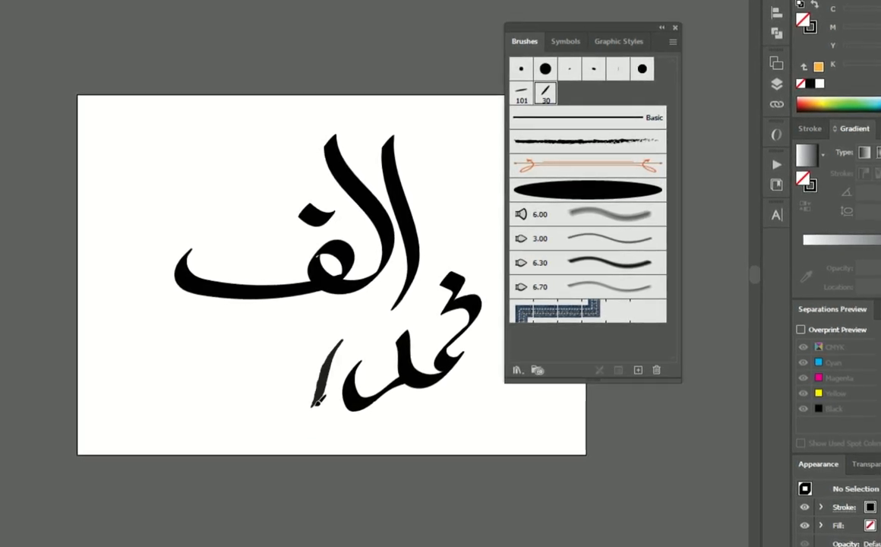
mouse_move(287, 336)
left_mouse_down()
mouse_move(298, 347)
mouse_move(315, 339)
mouse_move(247, 363)
left_mouse_up()
mouse_move(224, 366)
left_mouse_down()
mouse_move(256, 330)
mouse_move(268, 345)
mouse_move(241, 358)
mouse_move(233, 345)
mouse_move(195, 365)
mouse_move(207, 281)
left_mouse_up()
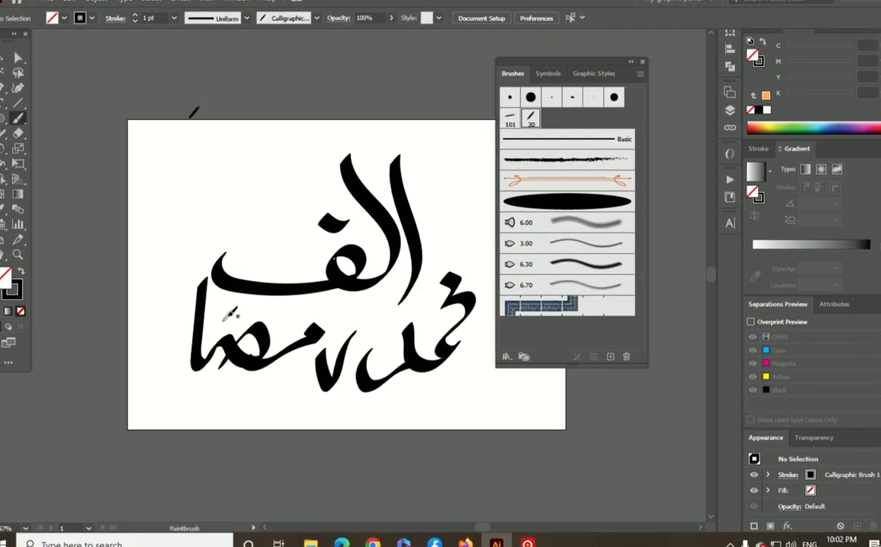
mouse_move(223, 317)
left_mouse_down()
mouse_move(157, 391)
mouse_move(141, 392)
mouse_move(139, 348)
mouse_move(169, 321)
left_mouse_up()
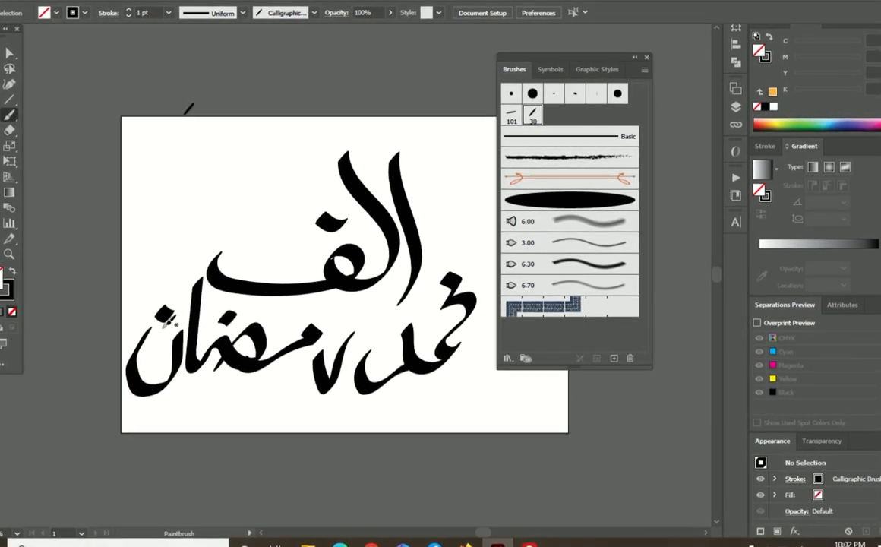
key("ctrl+plus")
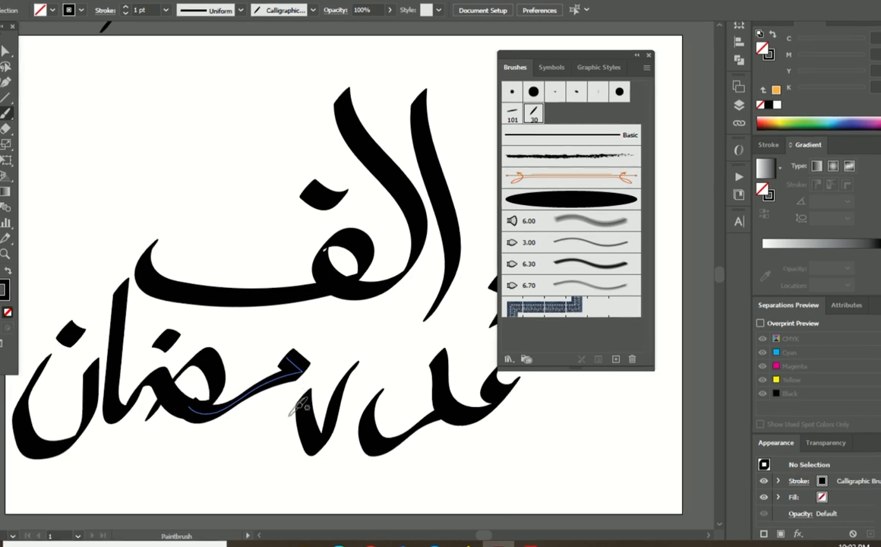
left_click_drag(300, 405, 289, 420)
key("ctrl+minus")
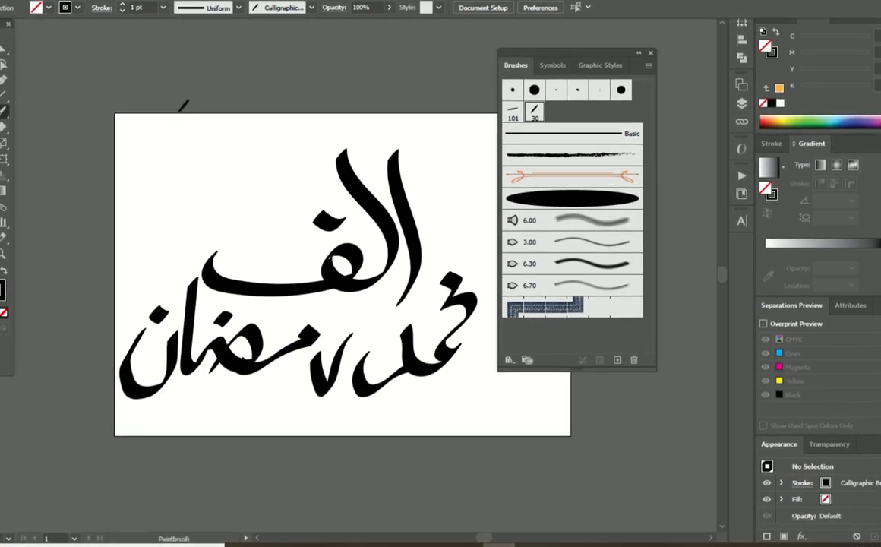
Step: Select all the painted Arabic lettering and delete it from the artboard
left_click_drag(224, 419, 188, 325)
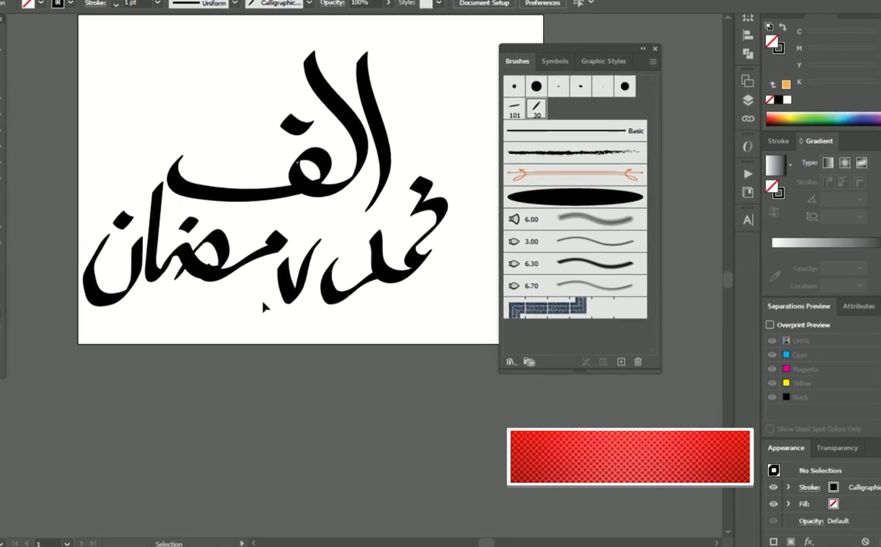
left_click_drag(92, 55, 385, 314)
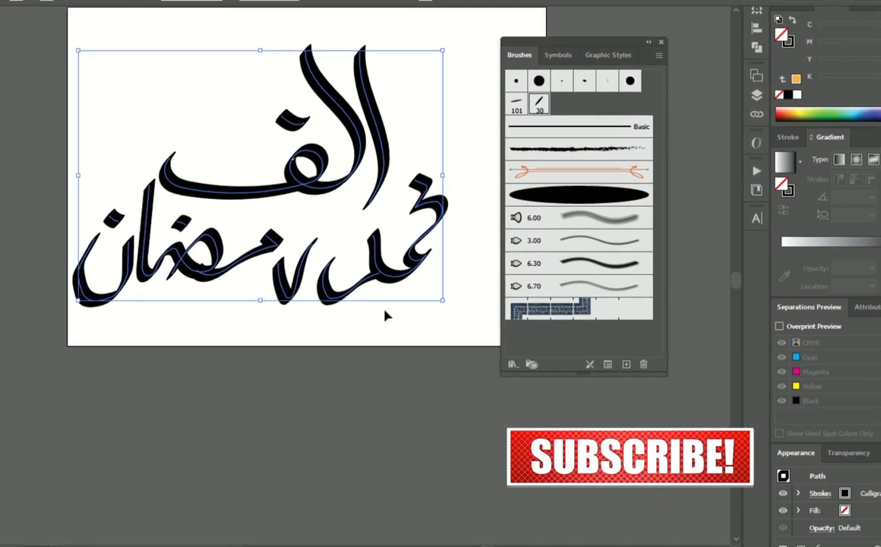
key("Delete")
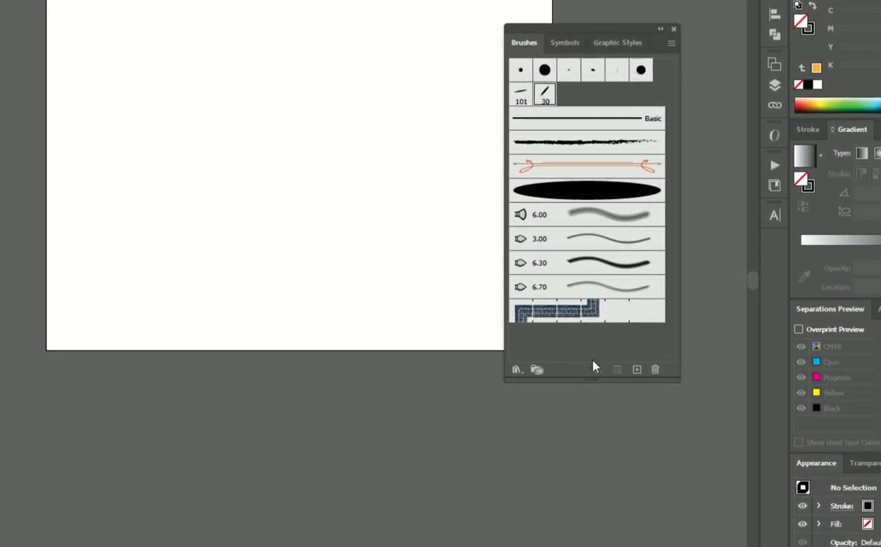
left_click(636, 369)
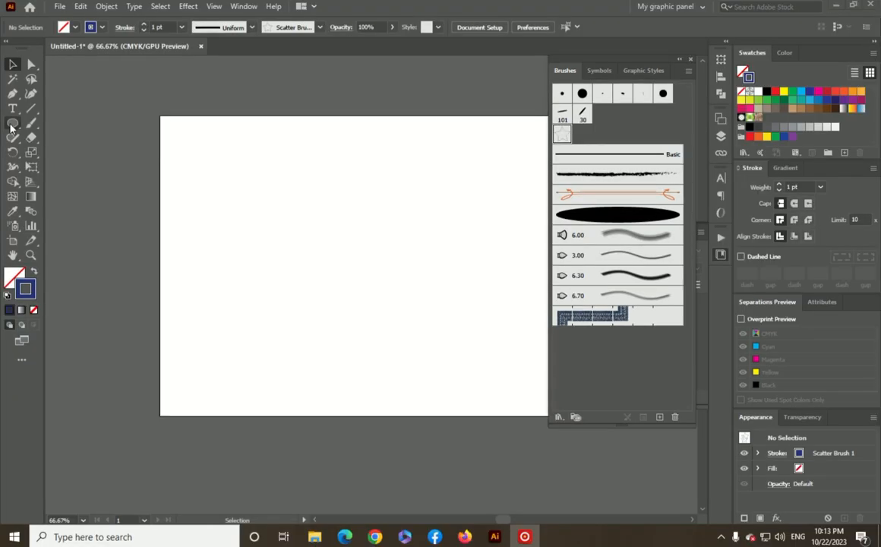
Step: Draw an upright five-pointed star outline in the upper-left area of the artboard
left_click_drag(11, 127, 55, 182)
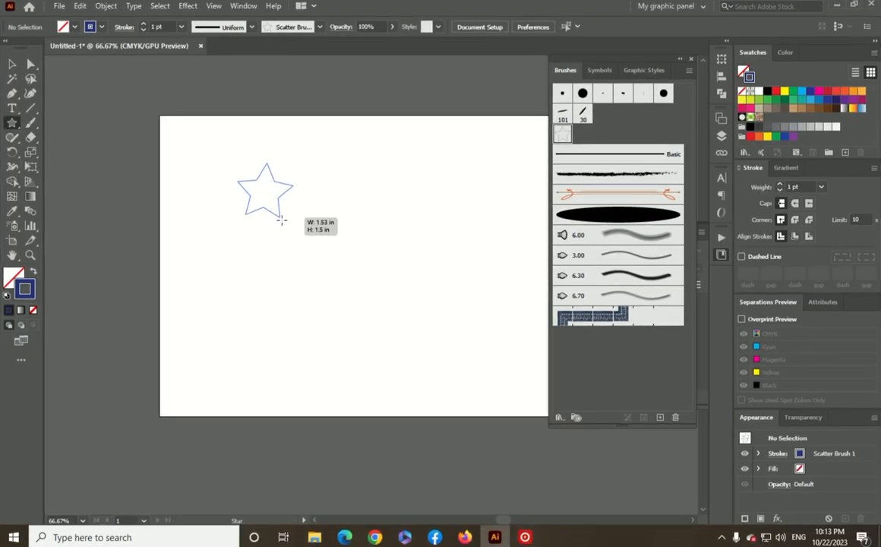
mouse_move(281, 221)
left_mouse_down()
mouse_move(296, 240)
mouse_move(294, 232)
left_mouse_up()
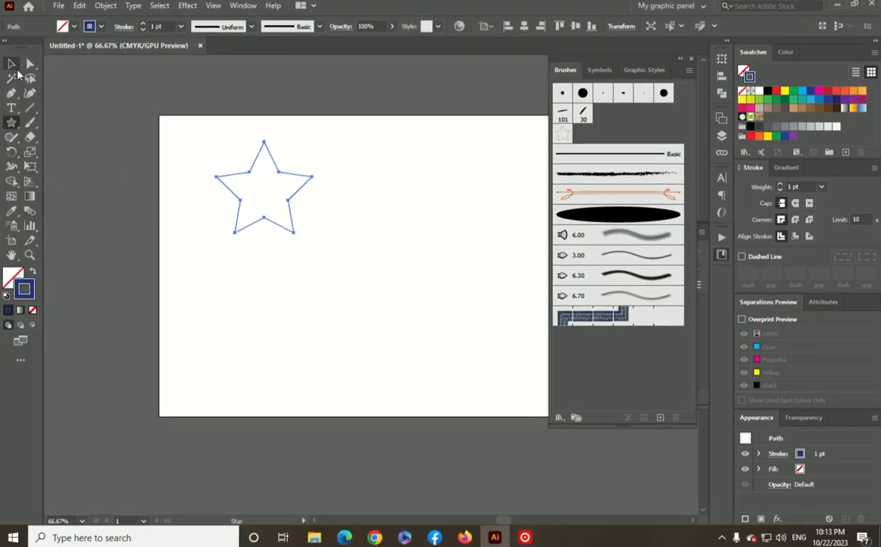
left_click(14, 65)
left_click_drag(328, 268, 328, 266)
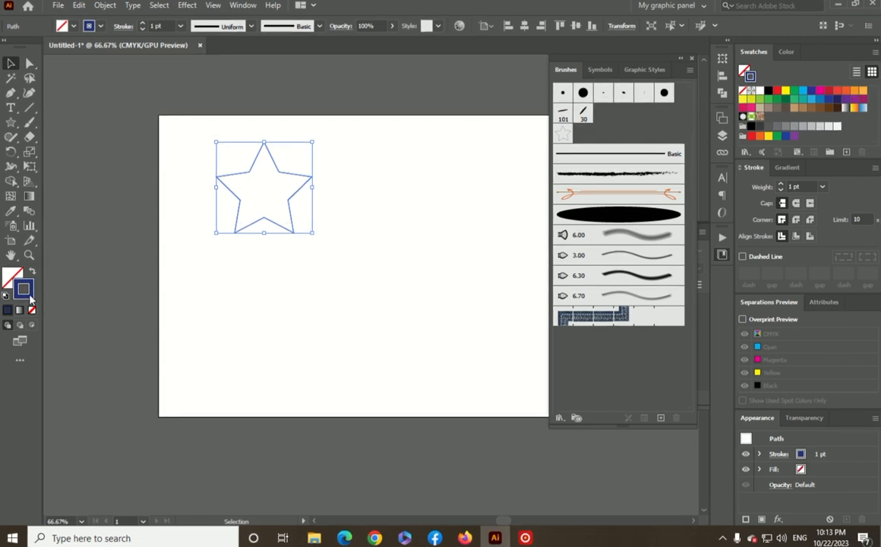
Step: Set the star's stroke colour to dark blue #081647 and deselect the star
double_click(24, 291)
left_click_drag(558, 249, 560, 225)
left_click(523, 273)
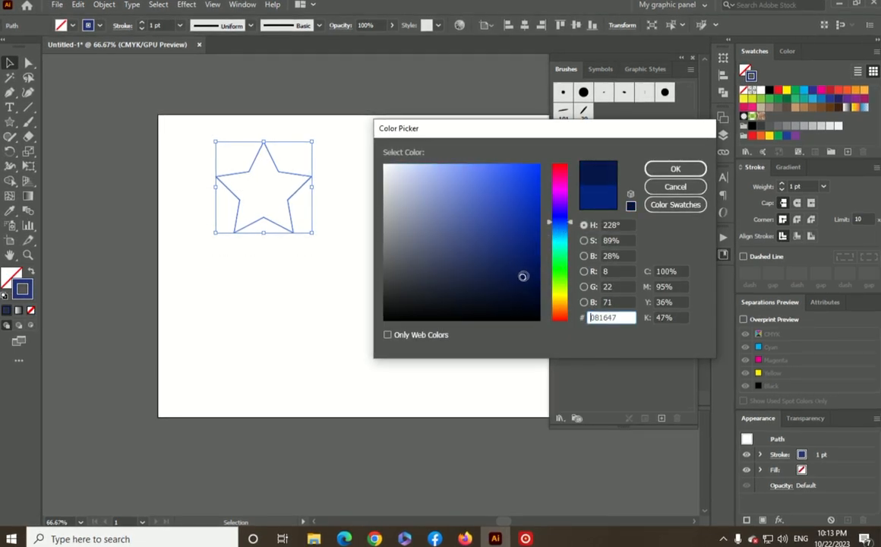
left_click(675, 169)
left_click(355, 165)
Step: Create a new scatter brush from the dark blue star, accepting the default brush options
left_click(266, 222)
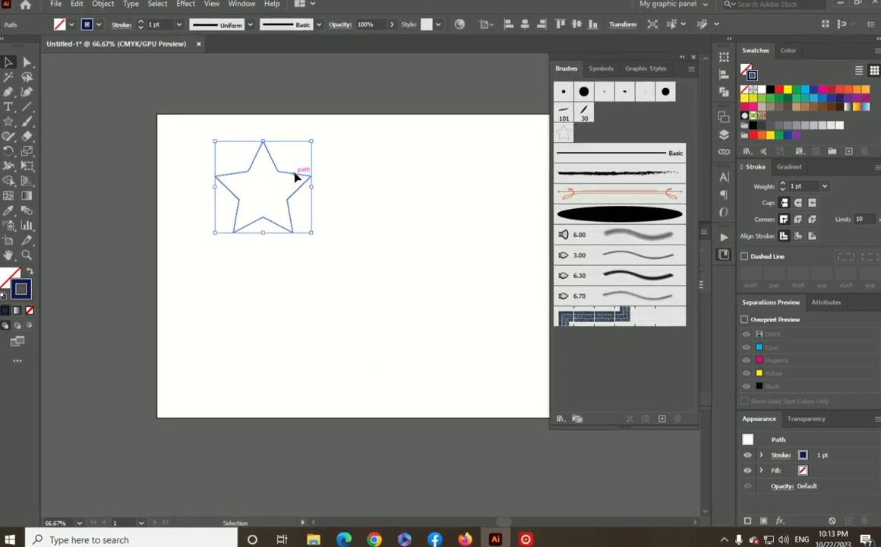
mouse_move(295, 177)
left_mouse_down()
mouse_move(630, 372)
mouse_move(600, 376)
left_mouse_up()
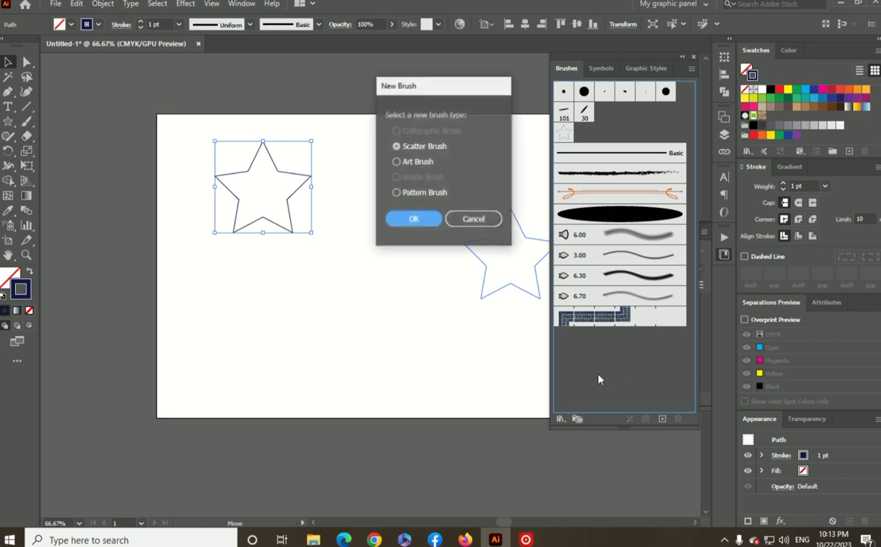
left_click(416, 220)
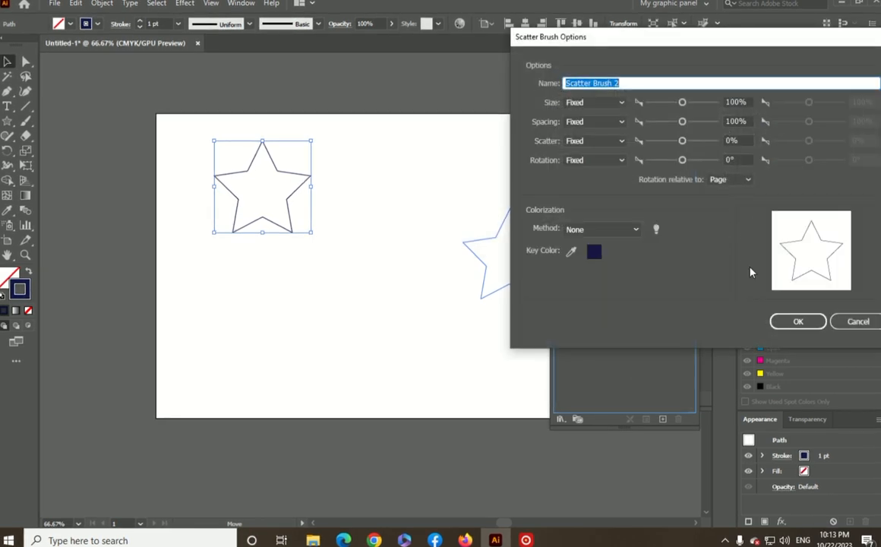
left_click(798, 322)
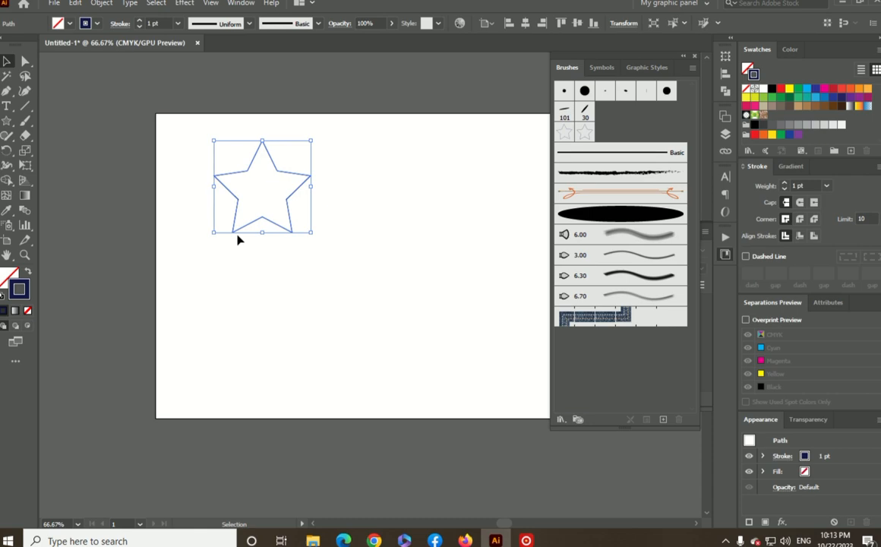
Step: Replace the star with a large circle nearly as tall as the artboard and apply the new star scatter brush to it
key("Delete")
left_click(6, 120)
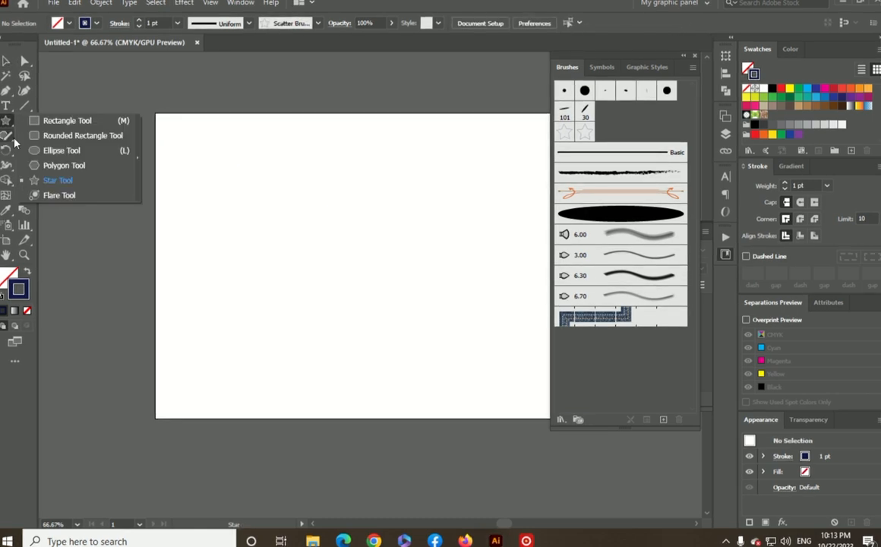
left_click(48, 152)
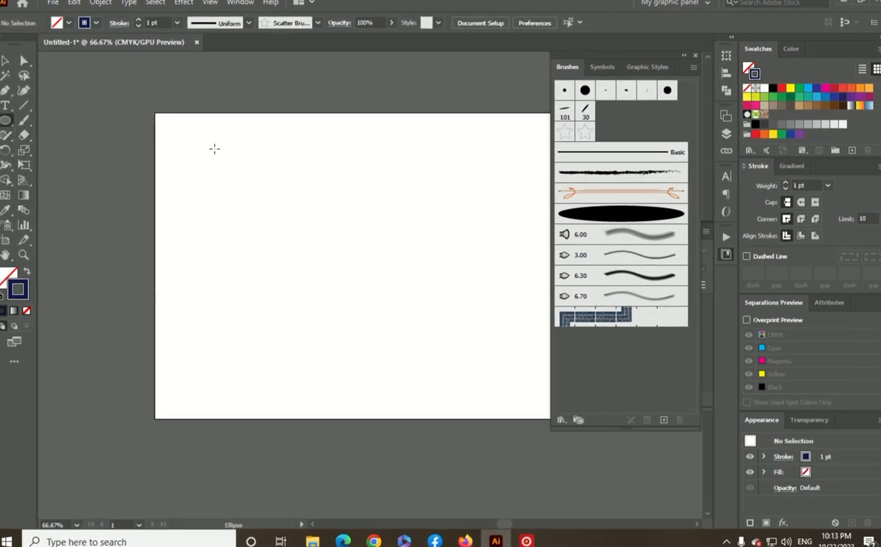
left_click_drag(209, 136, 484, 411)
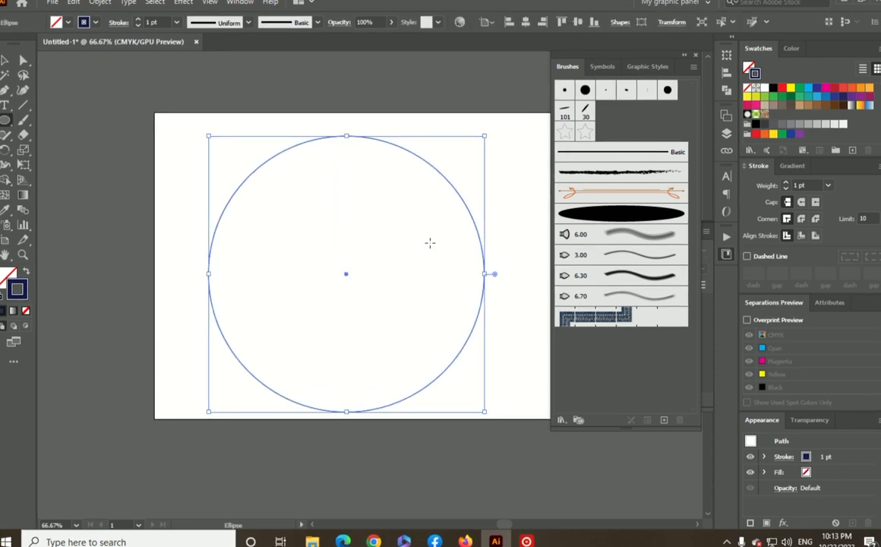
left_click(584, 134)
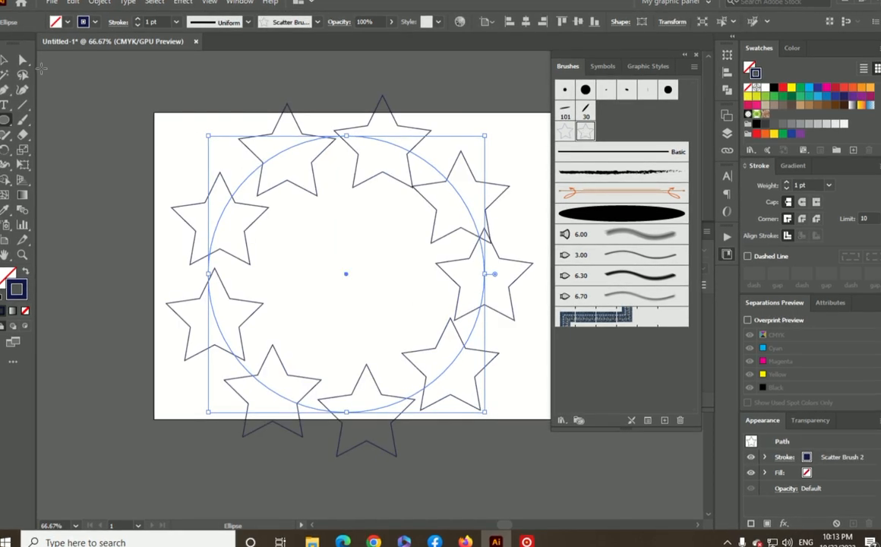
Step: Open the options of the applied star scatter brush and name it "star brush"
double_click(585, 133)
left_click_drag(590, 43, 627, 26)
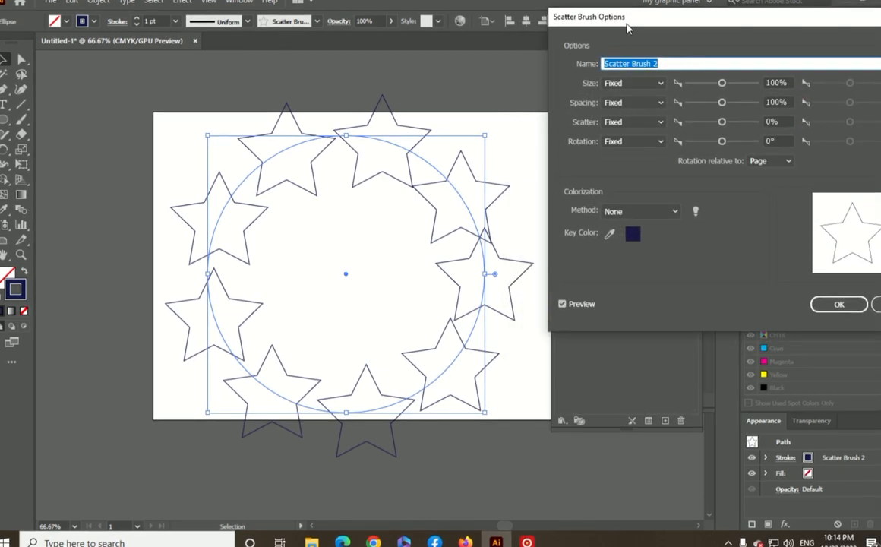
type("123")
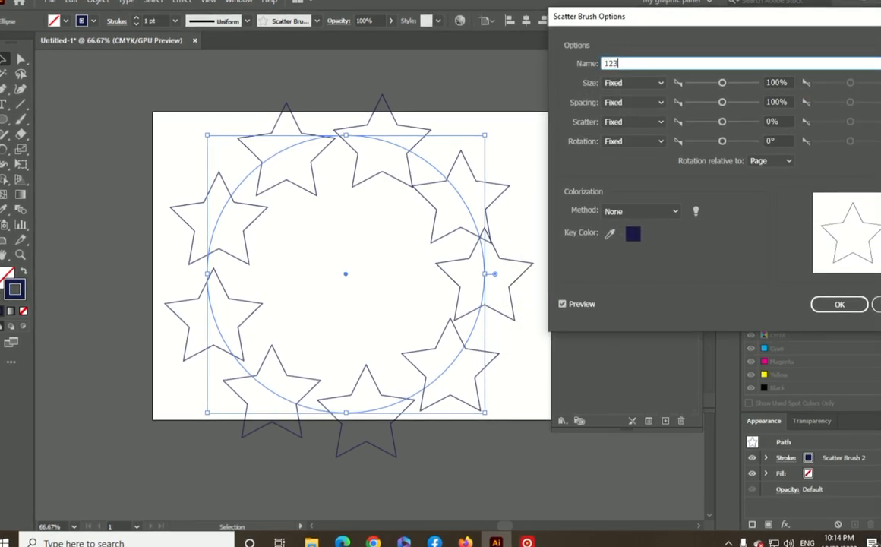
key("BackSpace")
key("BackSpace")
type("s")
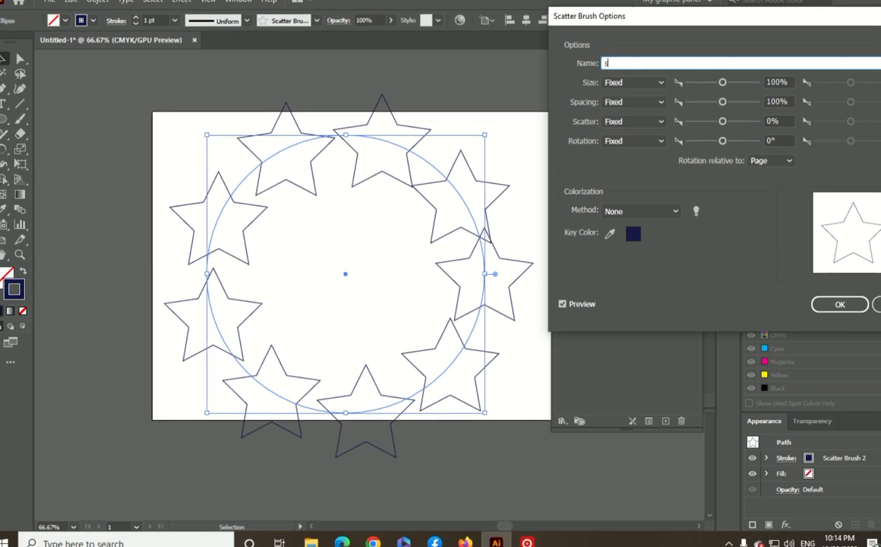
type("t")
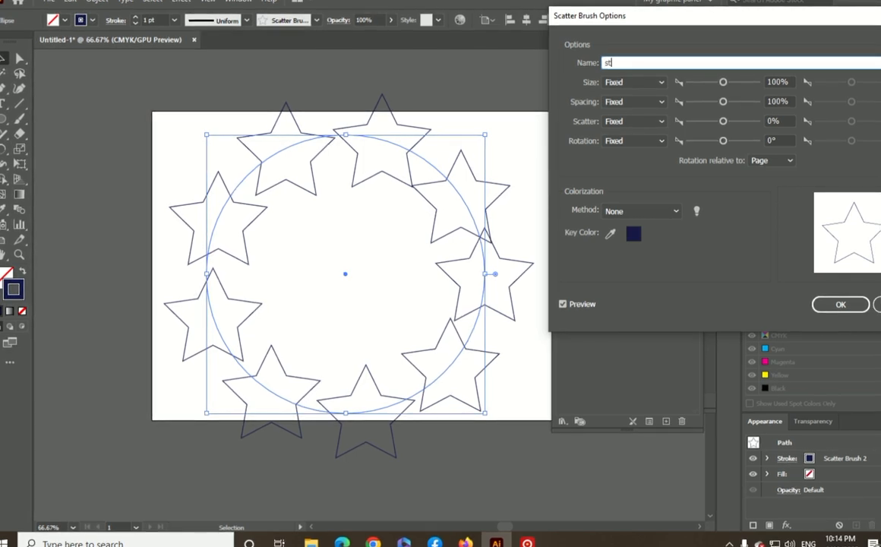
type("sr brush")
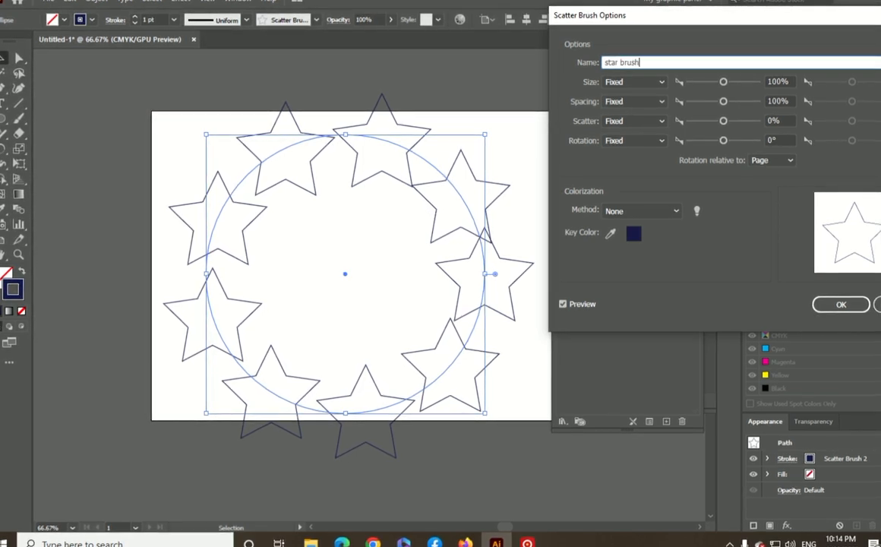
left_click_drag(635, 16, 613, 14)
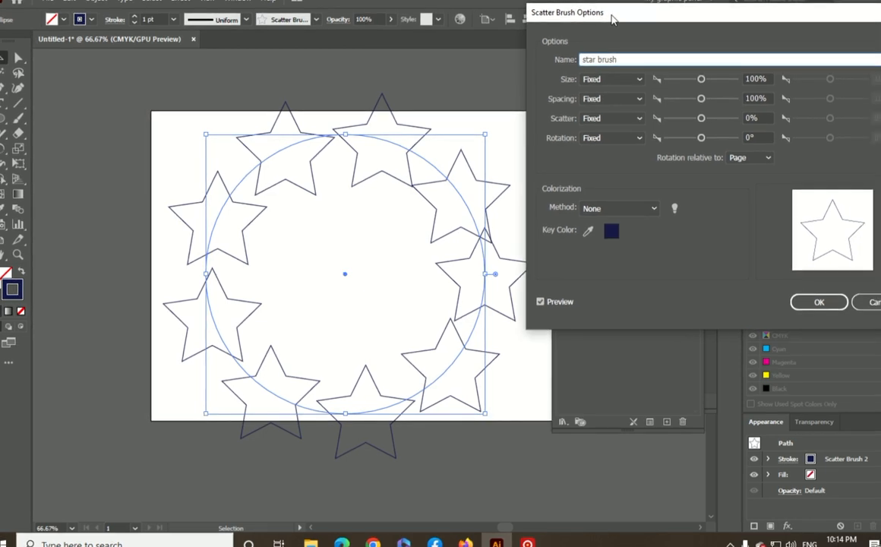
Step: Set the brush size to Random with a 10% minimum and reduce the maximum size
left_click(636, 79)
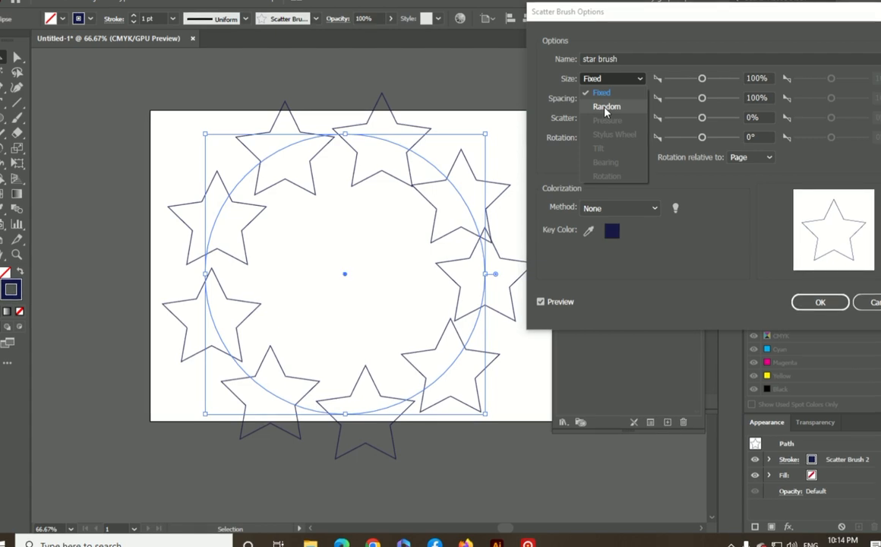
left_click(605, 107)
left_click_drag(702, 79, 676, 82)
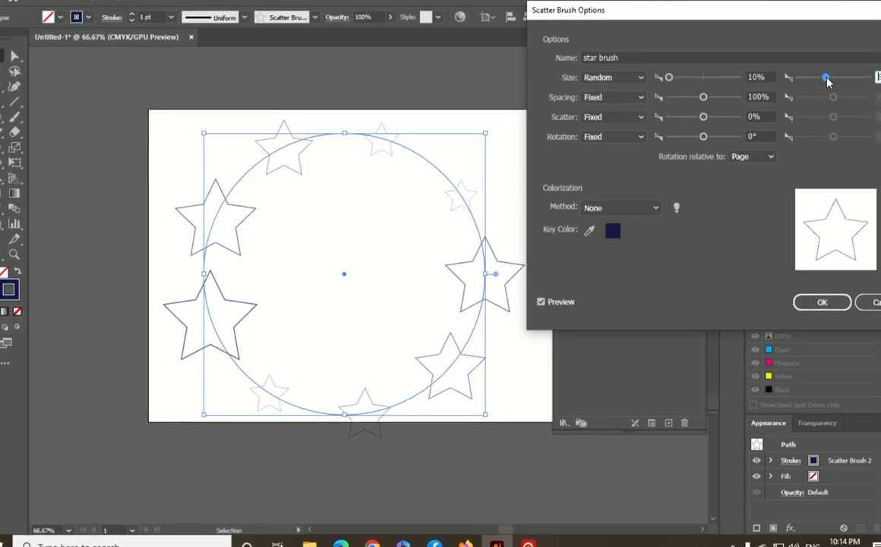
mouse_move(840, 83)
left_mouse_down()
mouse_move(852, 87)
mouse_move(814, 89)
mouse_move(825, 80)
left_mouse_up()
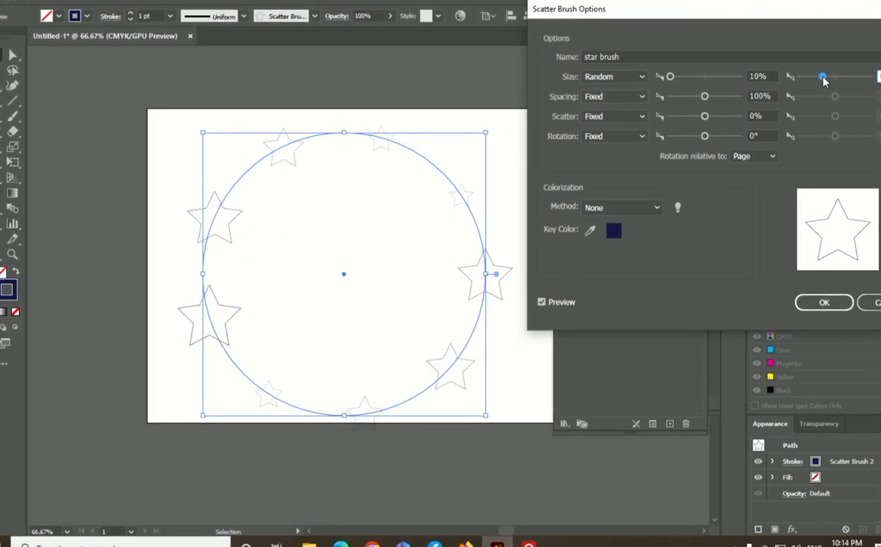
Step: Switch the brush size back to Fixed and set it to 78%
left_click(612, 76)
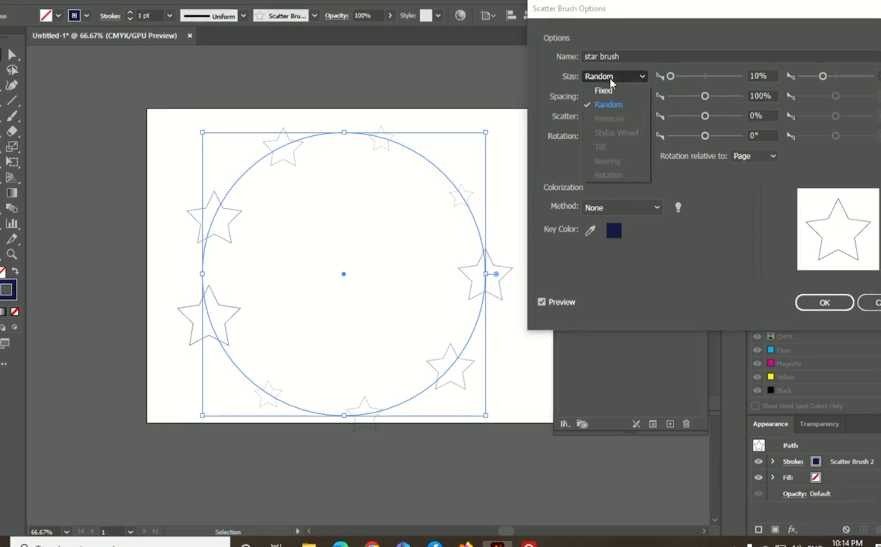
left_click(610, 39)
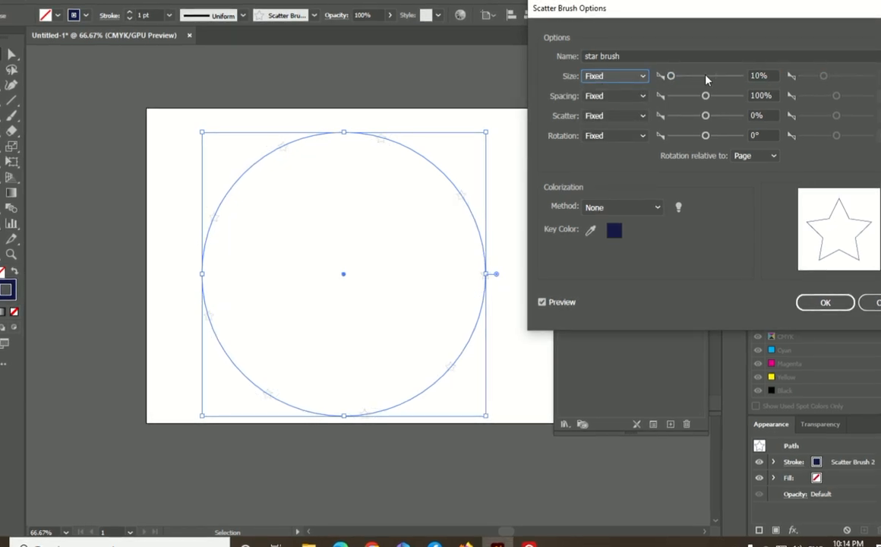
left_click(706, 77)
left_click_drag(704, 77, 699, 77)
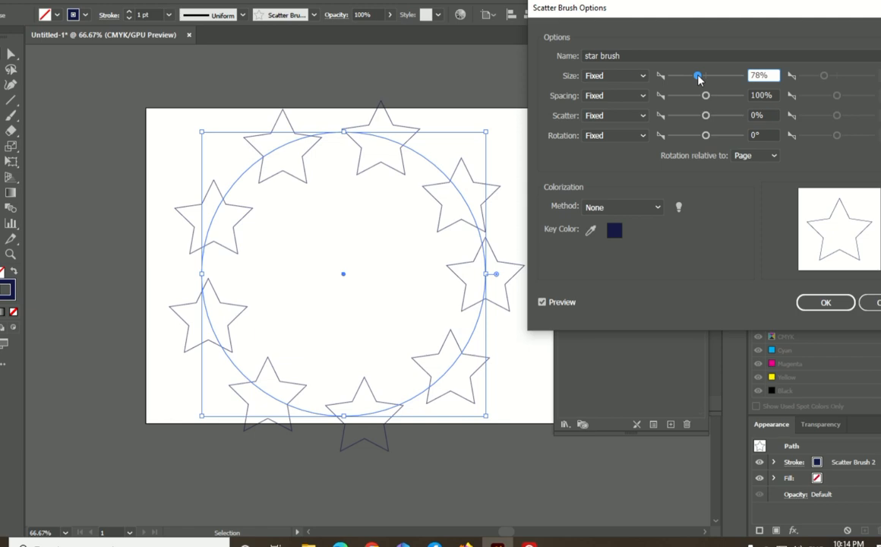
Step: Set the brush spacing to Random with a 50% minimum and a reduced maximum
left_click(610, 97)
left_click(612, 124)
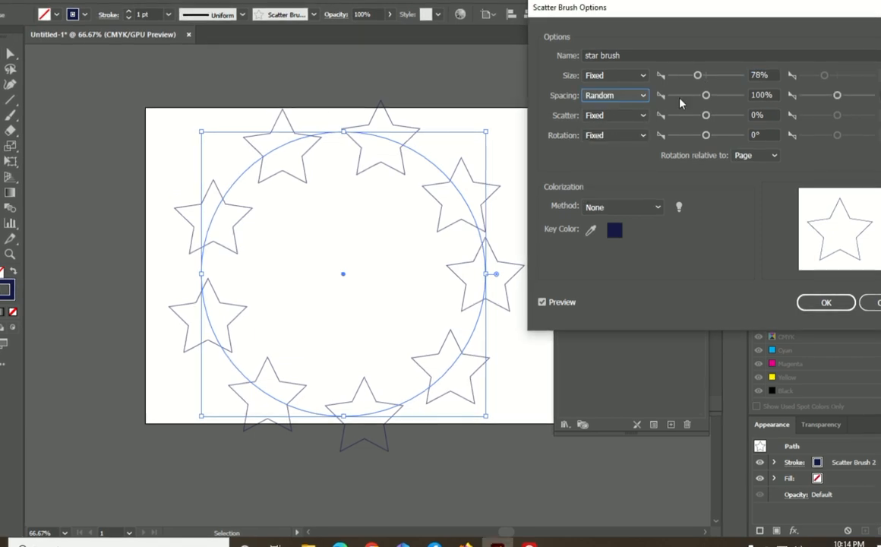
mouse_move(705, 95)
left_mouse_down()
mouse_move(692, 96)
mouse_move(720, 101)
left_mouse_up()
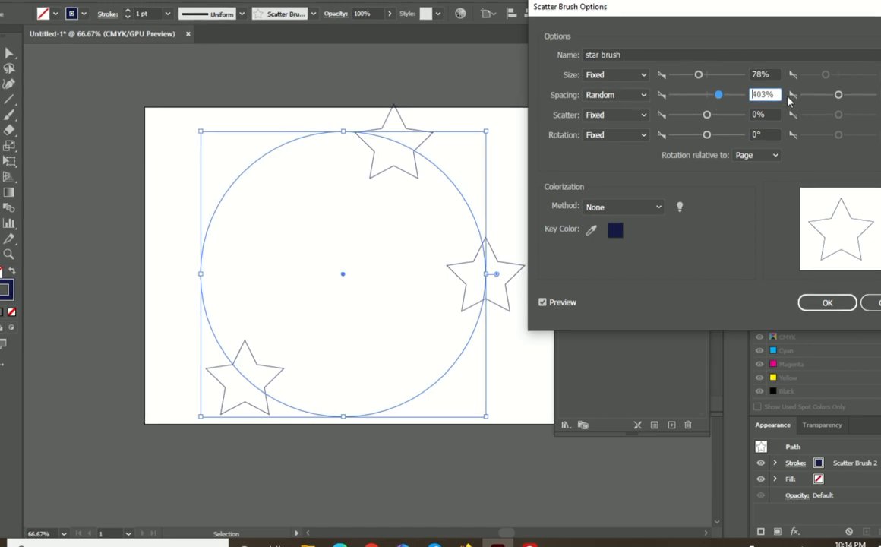
mouse_move(826, 97)
left_mouse_down()
mouse_move(869, 97)
mouse_move(826, 95)
left_mouse_up()
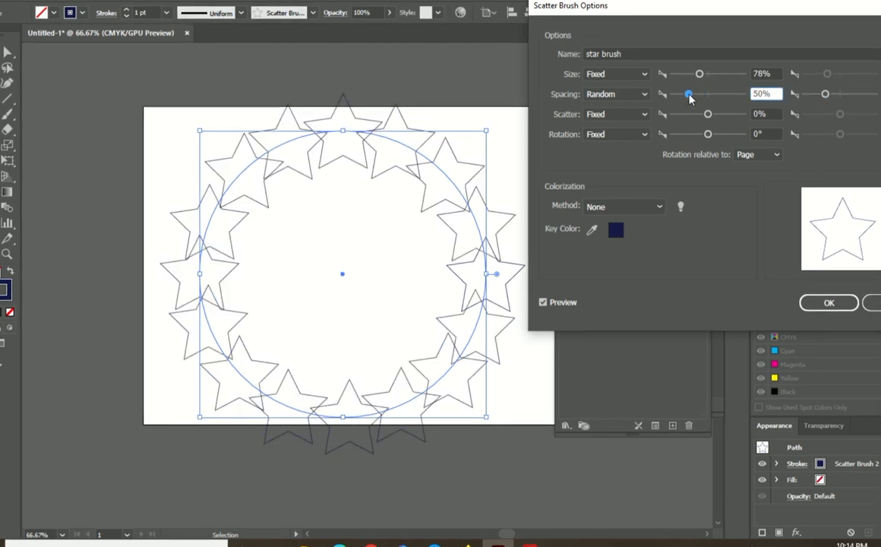
Step: Set the brush scatter to Random, with the first value at -111% and the second value lowered
left_click(604, 115)
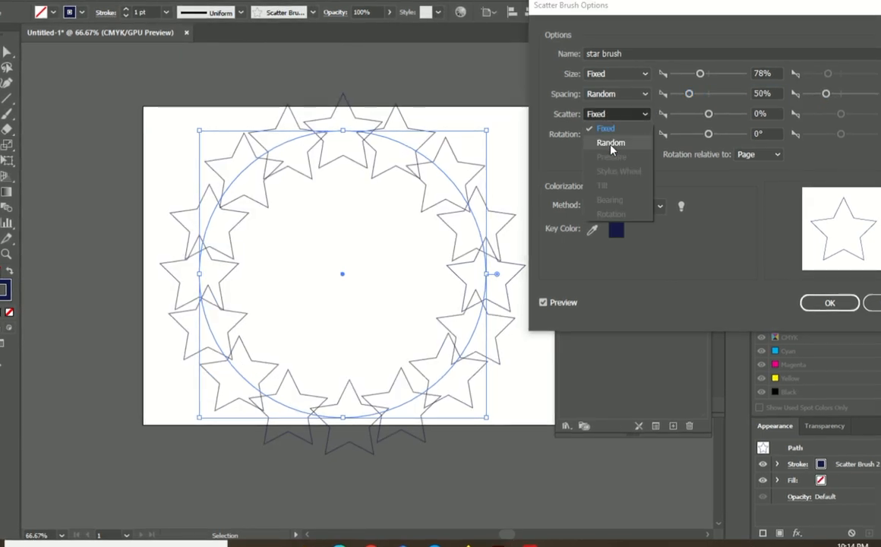
left_click(608, 147)
left_click_drag(708, 114, 709, 133)
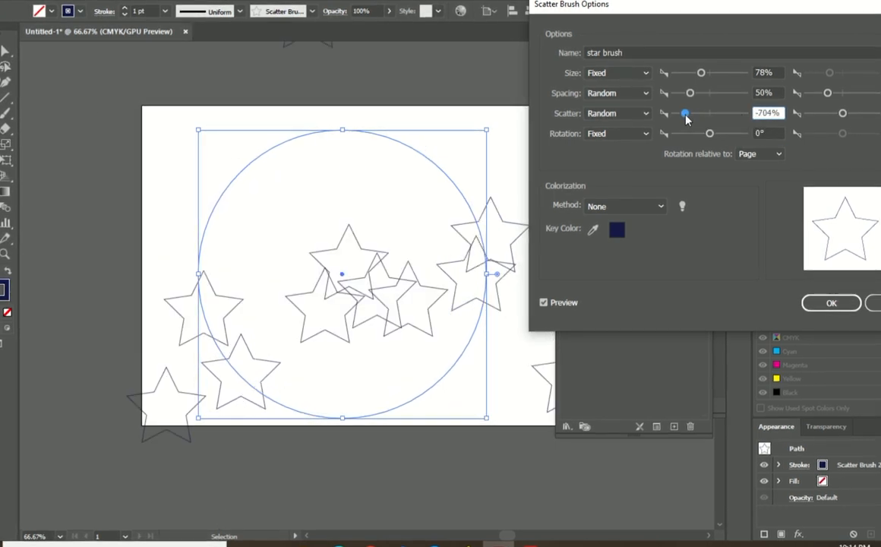
left_click_drag(686, 114, 706, 113)
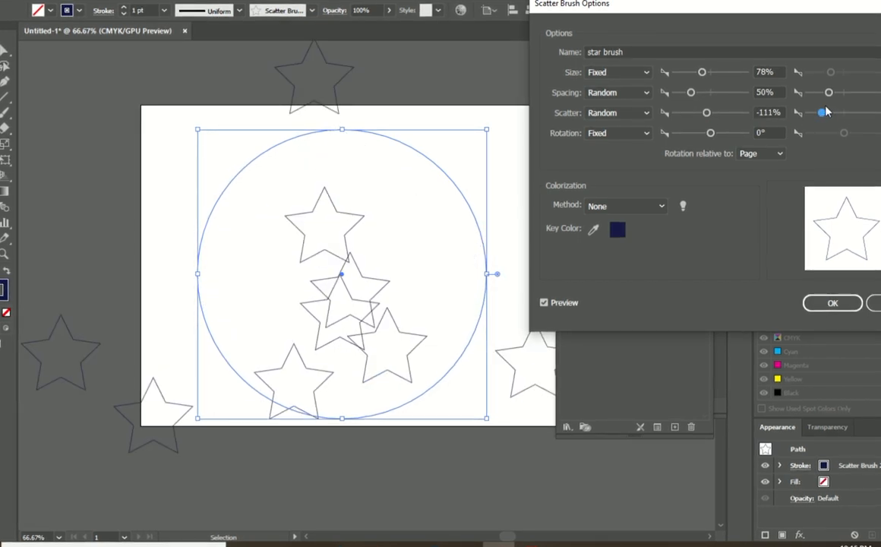
Step: Set the fixed brush rotation to -143°, keeping it relative to Page
left_click_drag(705, 133, 684, 134)
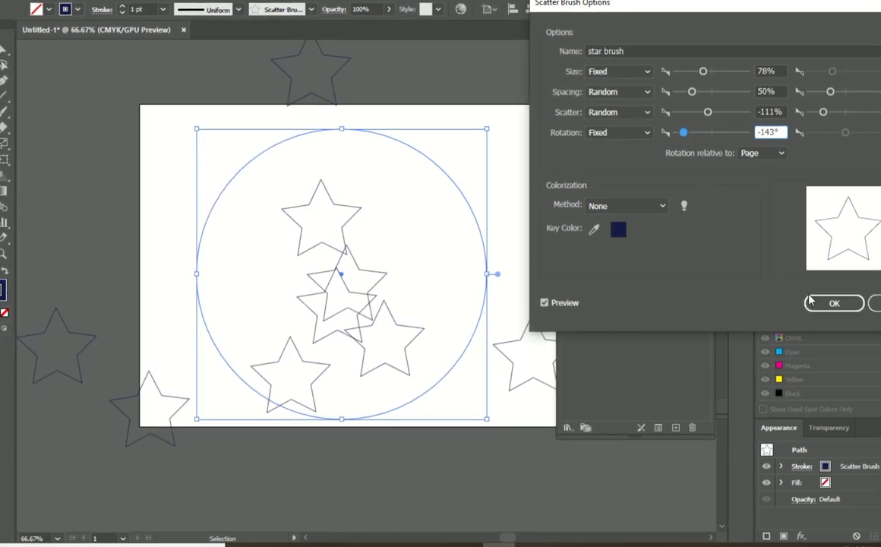
left_click(639, 206)
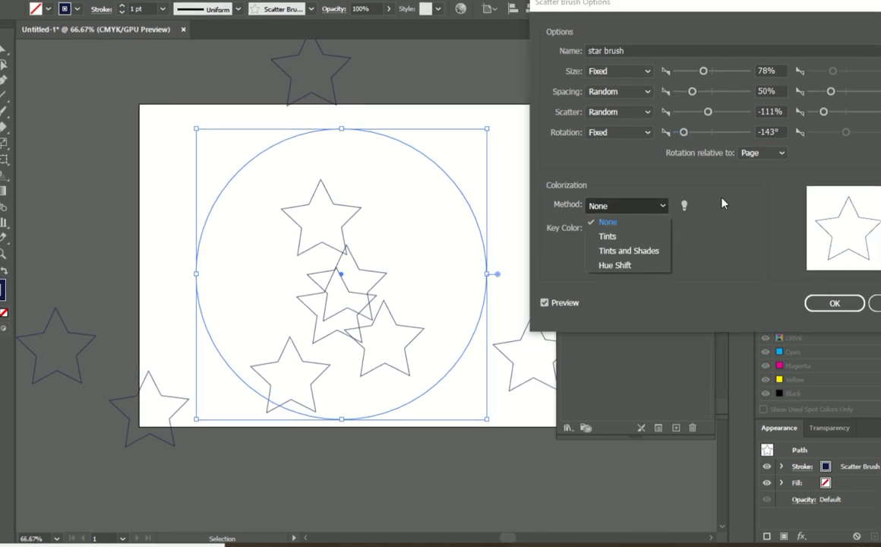
left_click(660, 198)
left_click(760, 155)
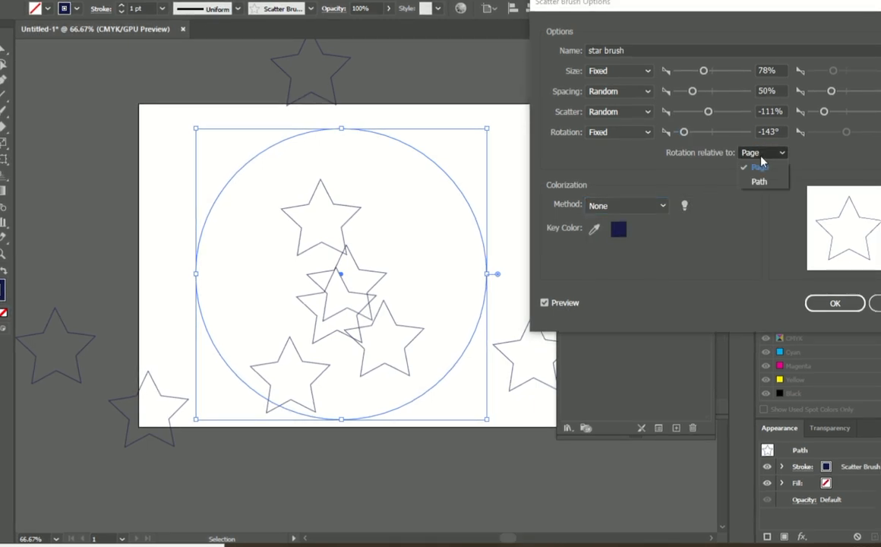
left_click(747, 205)
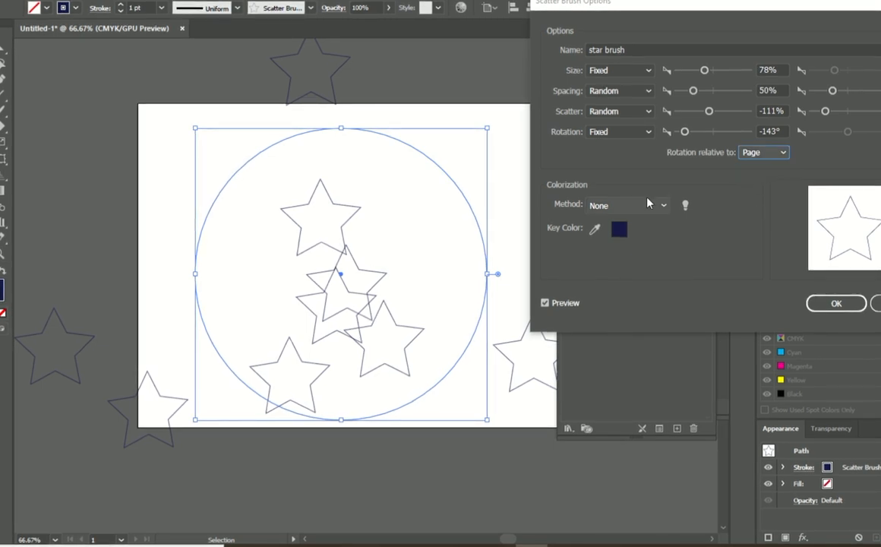
Step: Try the Tints colorization method, then cancel the scatter brush option changes
left_click(649, 208)
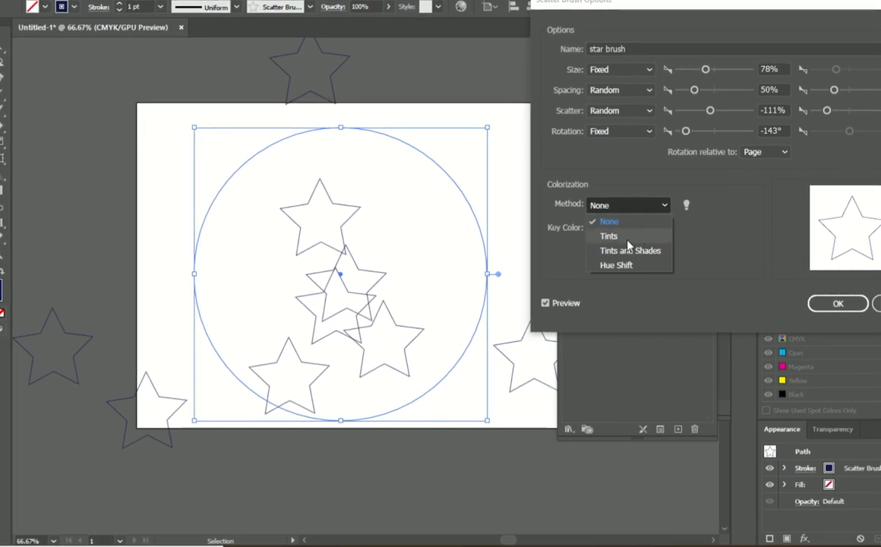
left_click(641, 236)
left_click(640, 205)
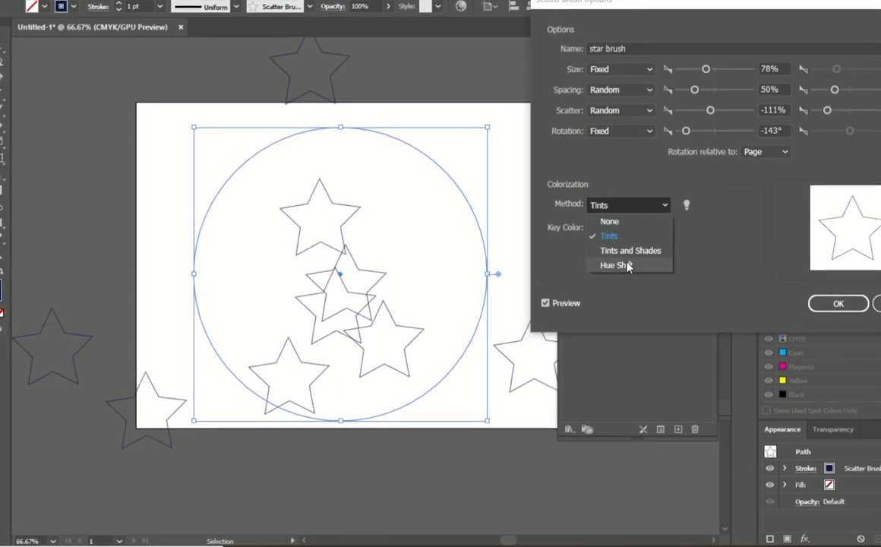
left_click(873, 307)
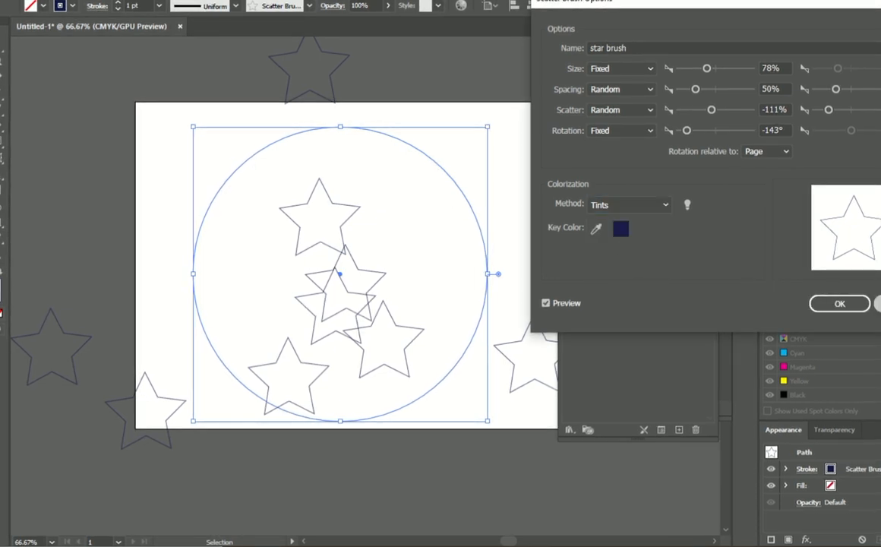
key("Return")
Step: Select all the artwork and delete it to empty the artboard
key("ctrl+a")
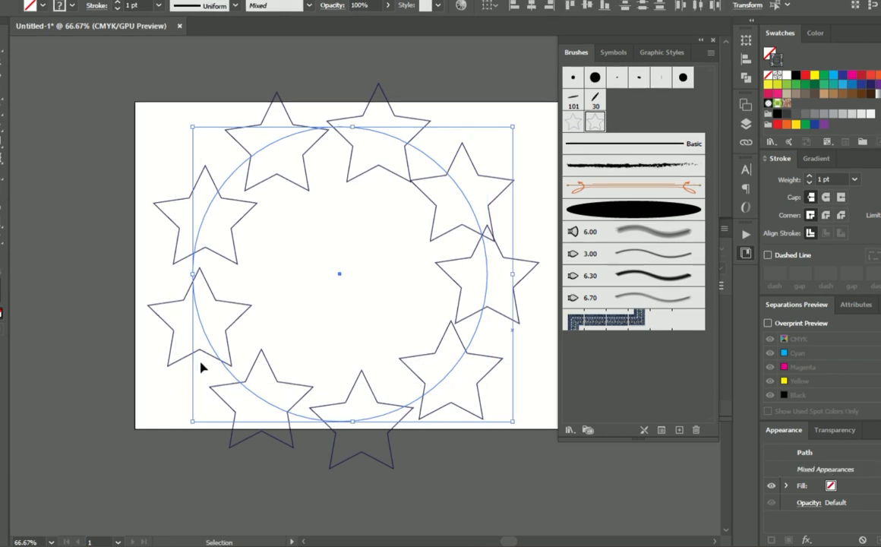
key("Delete")
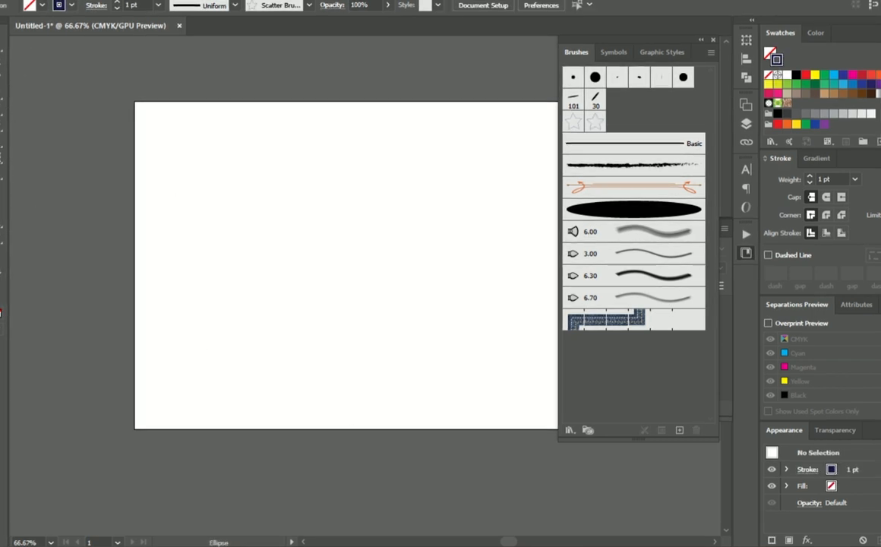
Step: Draw a small square near the artboard's upper-left corner and fill it with yellow, without a stroke
left_click(1, 108)
left_click(31, 109)
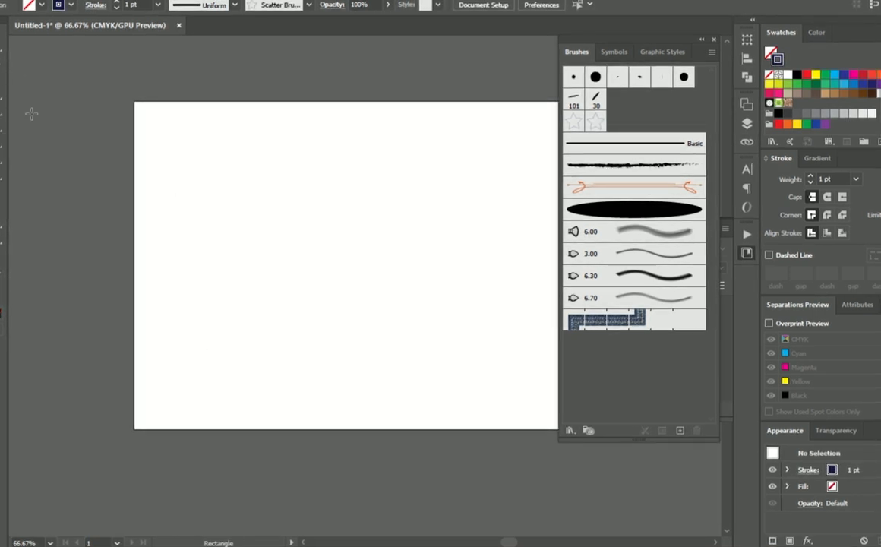
left_click_drag(151, 137, 189, 175)
key("shift+x")
double_click(7, 272)
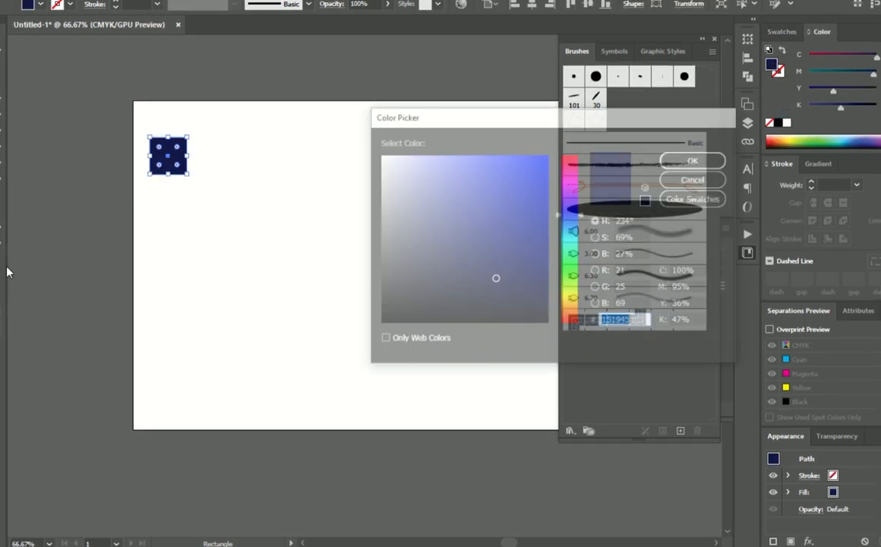
left_click(692, 180)
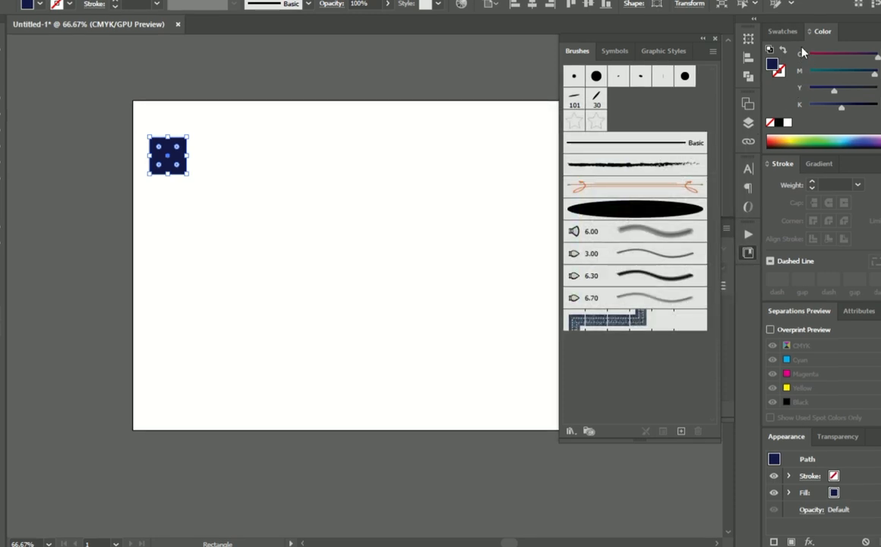
left_click(781, 32)
left_click(817, 74)
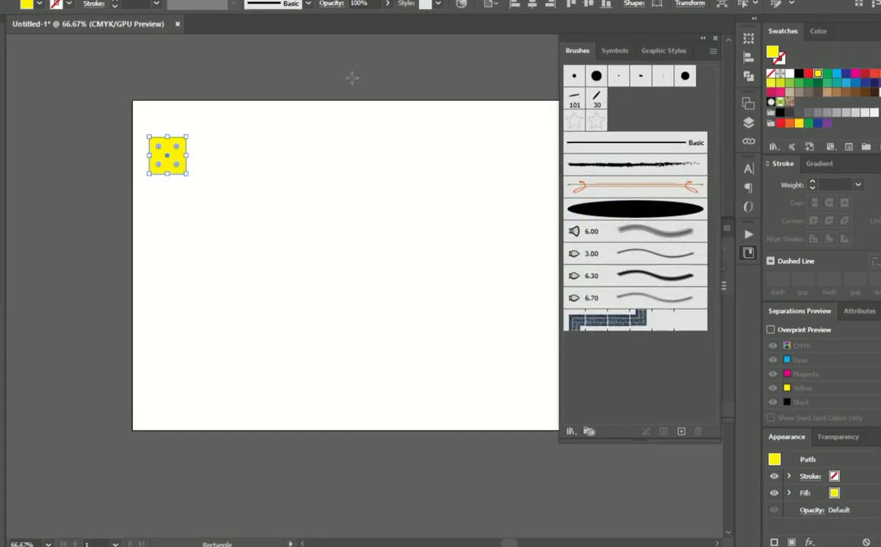
Step: Duplicate the yellow square horizontally to its right and fill the copy with light orange
key("v")
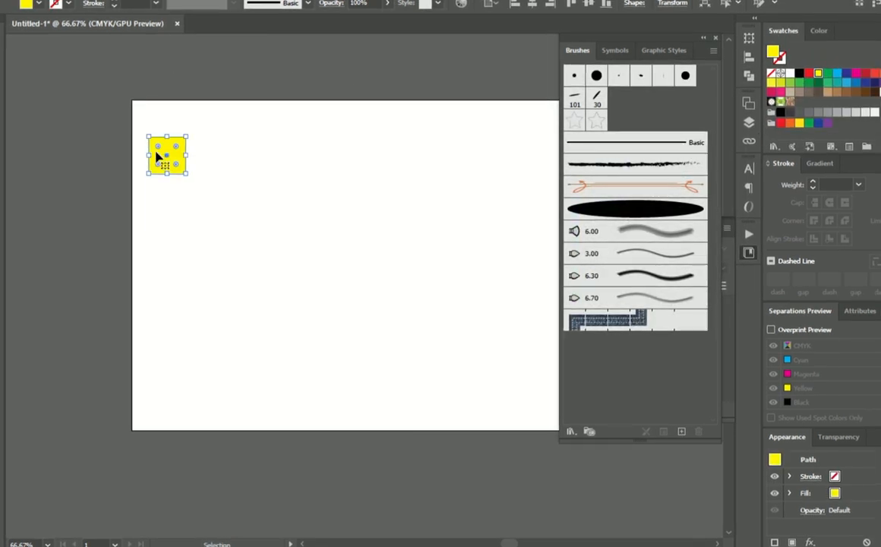
left_click_drag(168, 158, 385, 163)
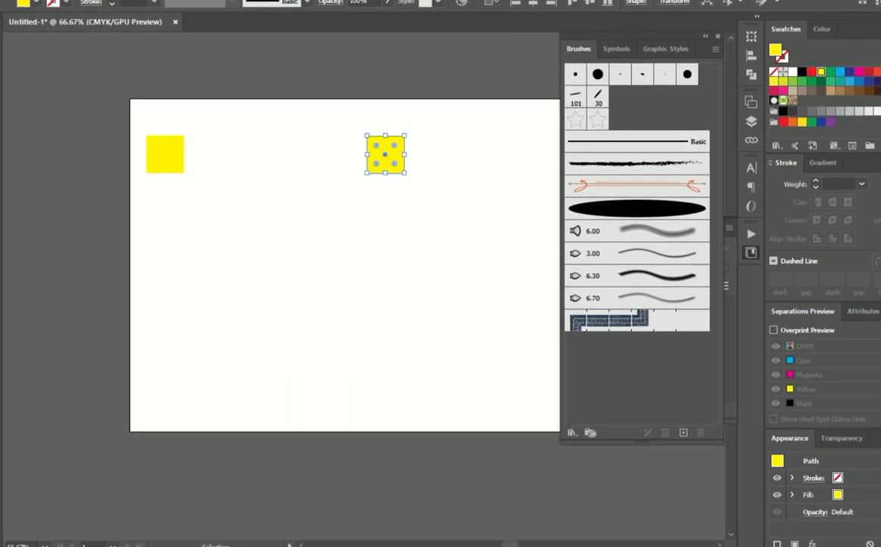
left_click(840, 89)
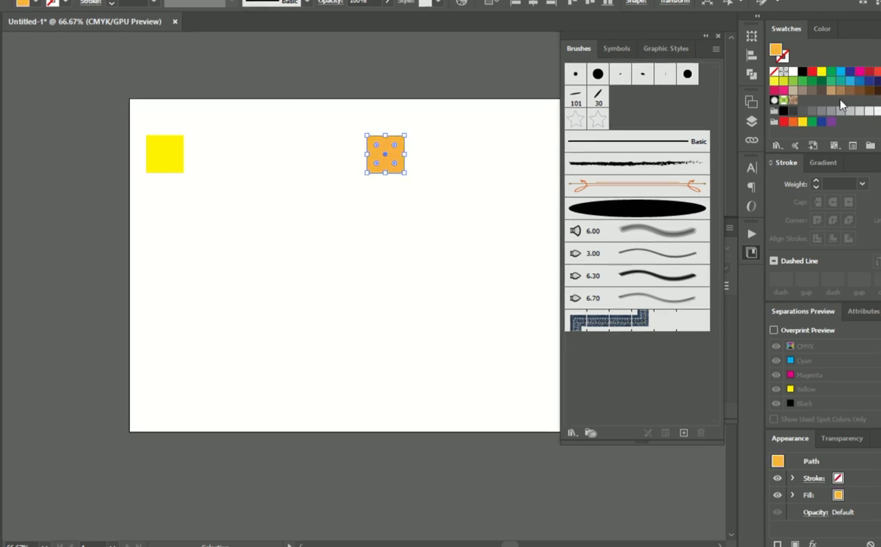
Step: Change the fill of the original yellow square to red
left_click(484, 263)
left_click(155, 156)
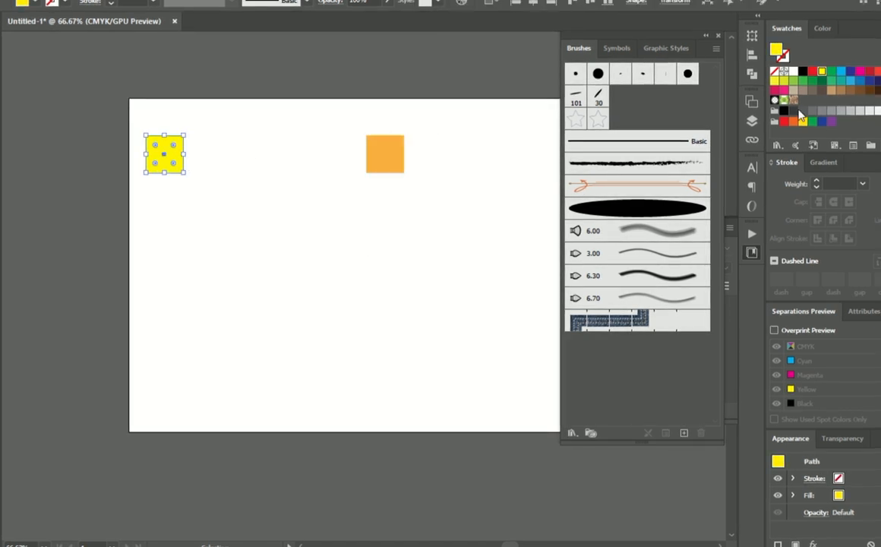
left_click(869, 71)
Step: Make a blend between the red and orange squares
left_click_drag(87, 95, 362, 166)
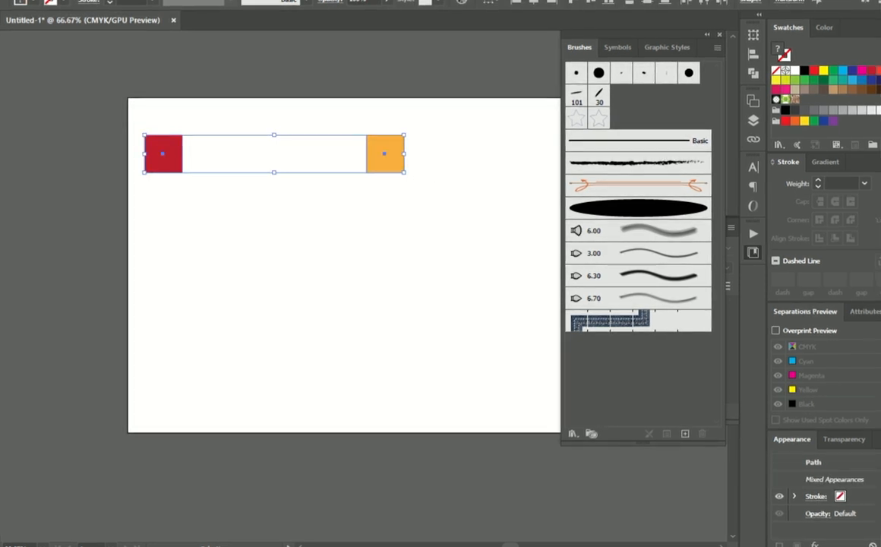
left_click(67, 1)
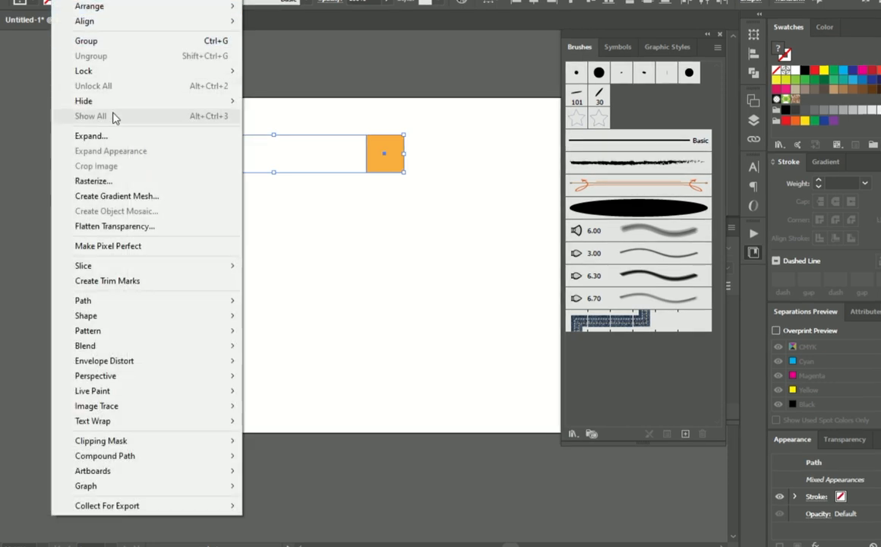
mouse_move(114, 346)
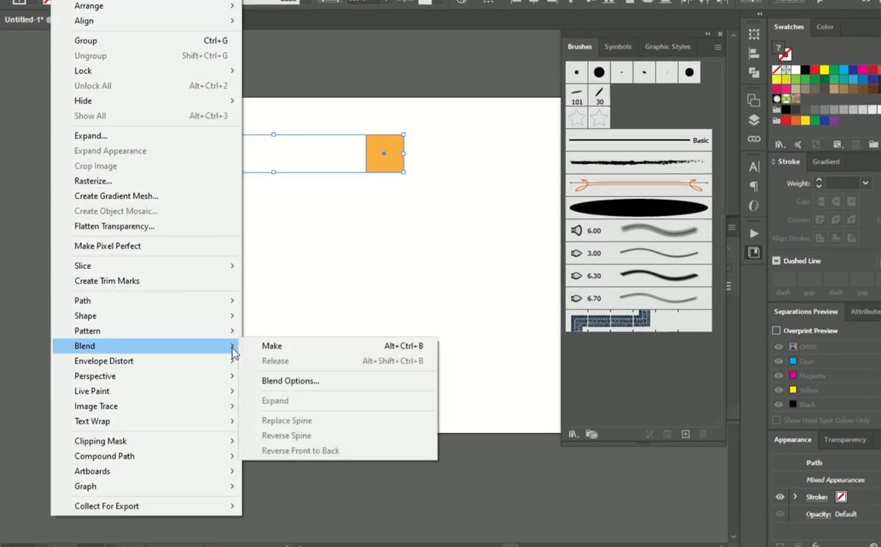
left_click(262, 346)
left_click(189, 220)
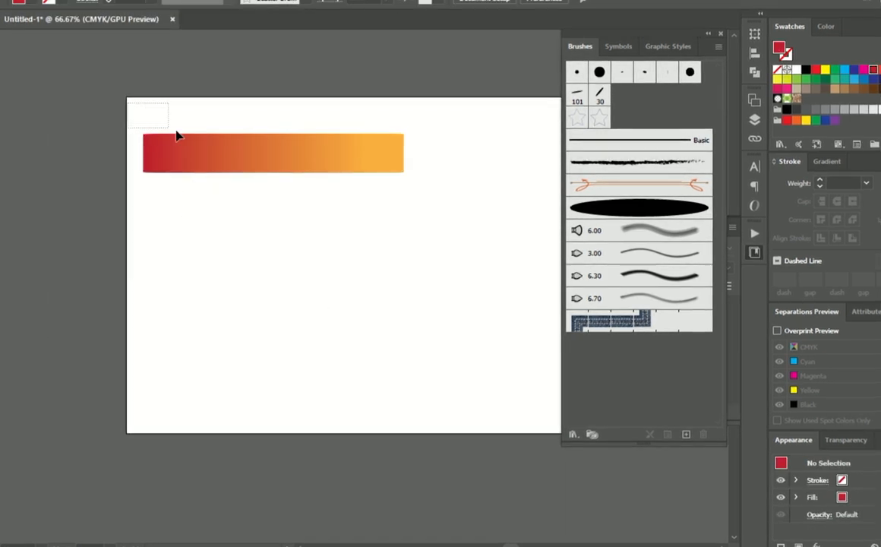
Step: Examine the colour transition across the red-to-orange blend up close, from one end square to the other
left_click(176, 138)
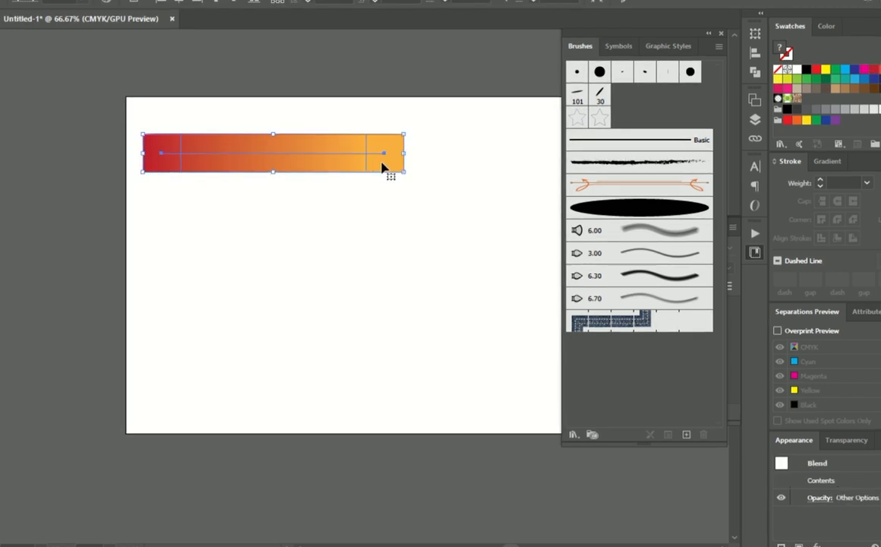
key("ctrl+plus")
key("ctrl+plus")
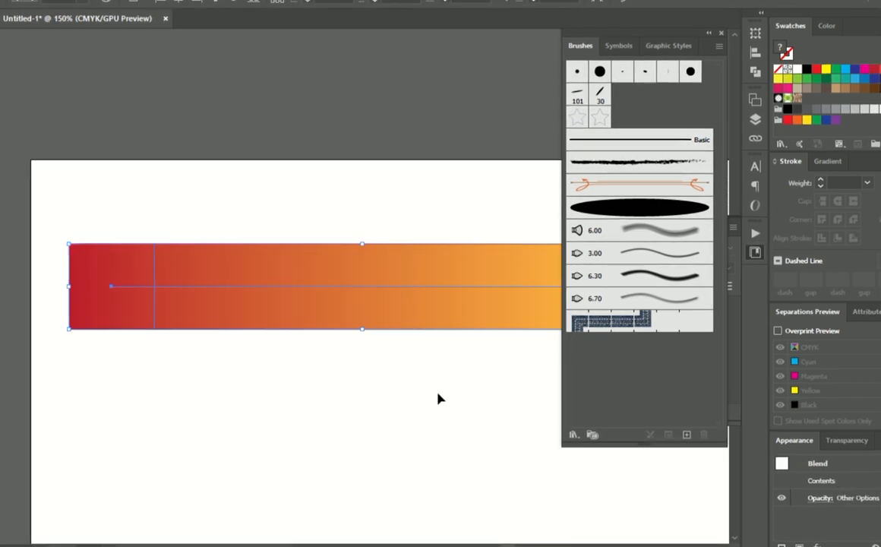
left_click_drag(438, 398, 298, 305)
key("ctrl+minus")
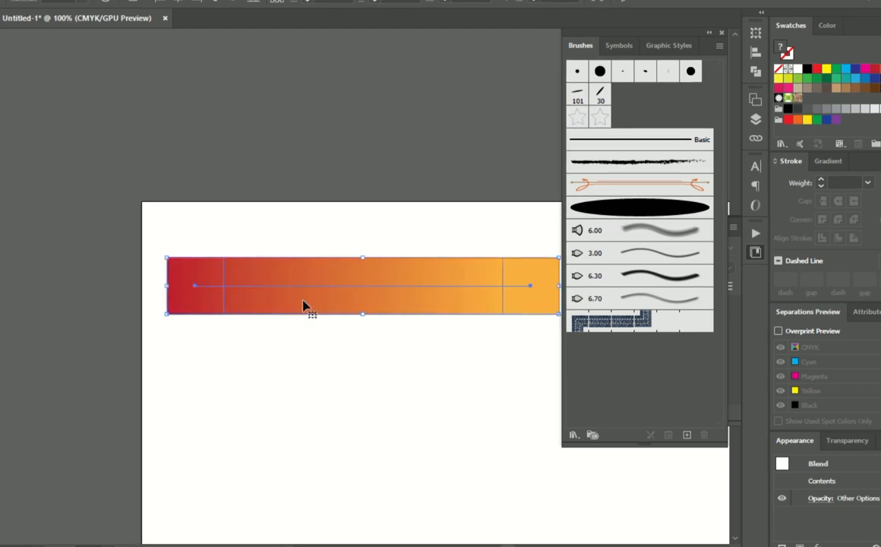
left_click_drag(372, 356, 251, 241)
left_click(124, 197)
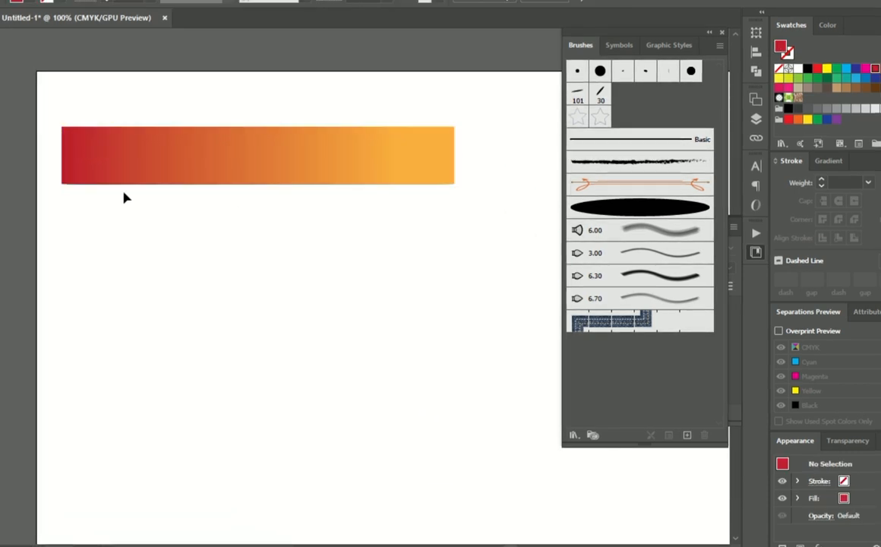
left_click_drag(40, 110, 466, 214)
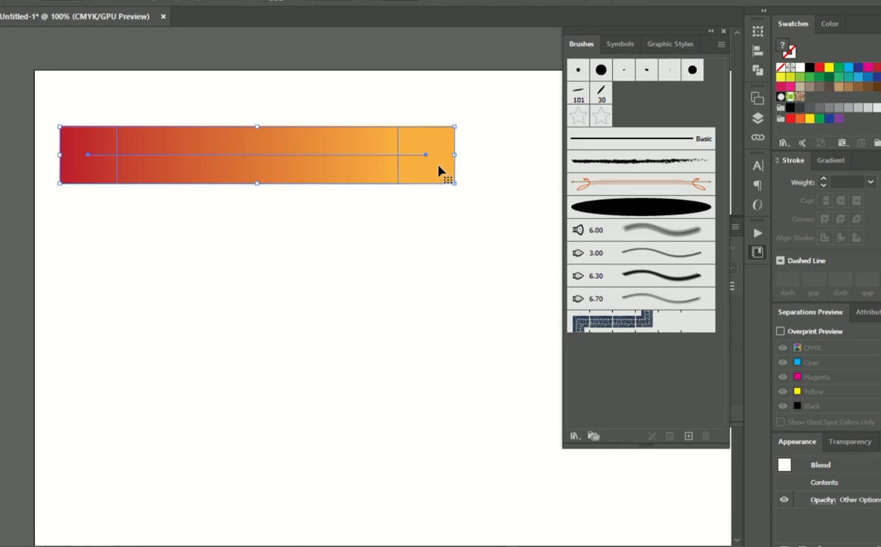
left_click_drag(489, 126, 437, 216)
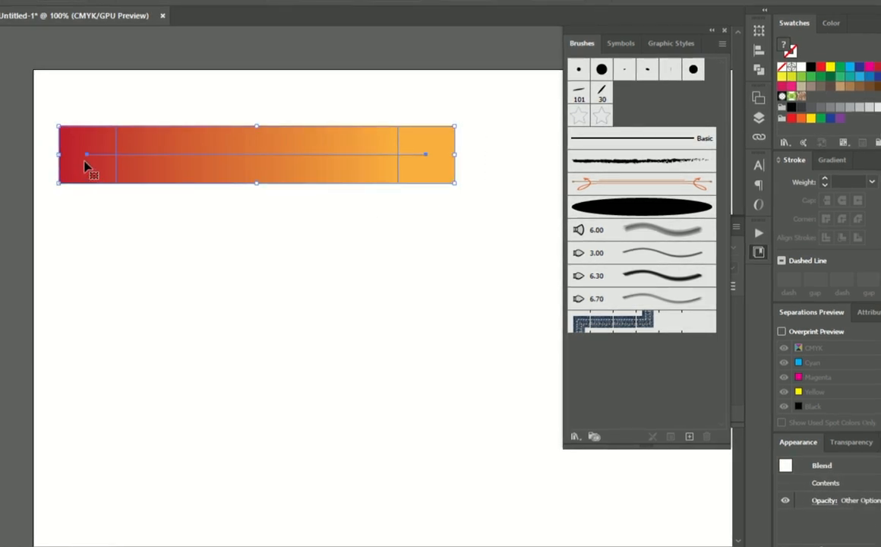
left_click(481, 242)
left_click(435, 180)
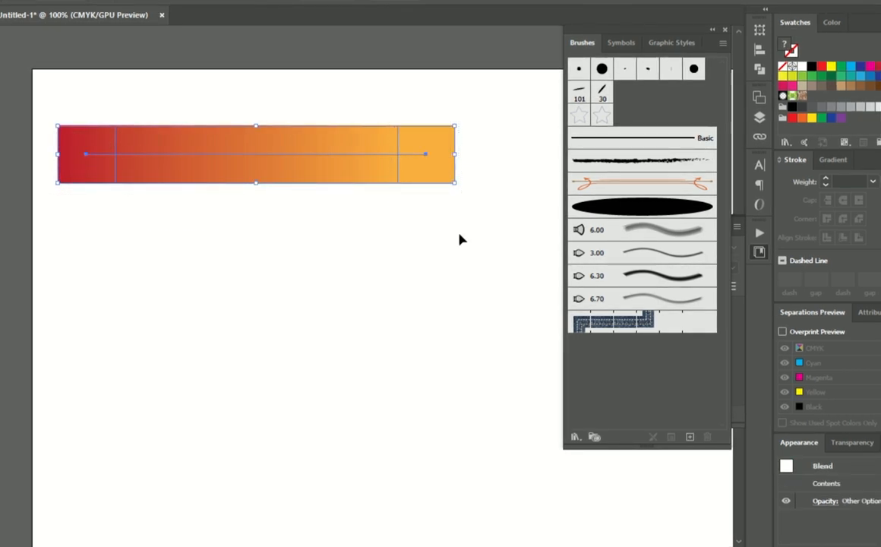
Step: Release the red-to-orange blend back into two separate squares and deselect them
key("ctrl+alt+shift+b")
key("v")
left_click(429, 170)
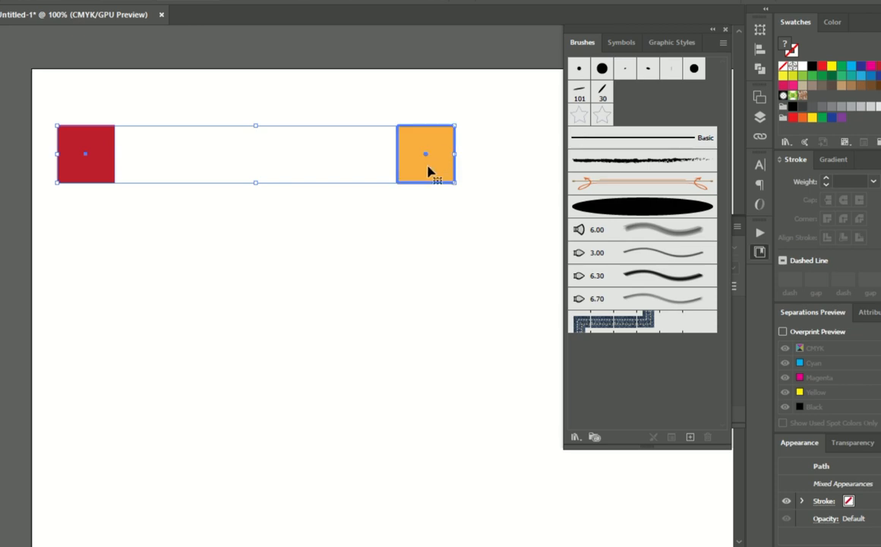
left_click(328, 282)
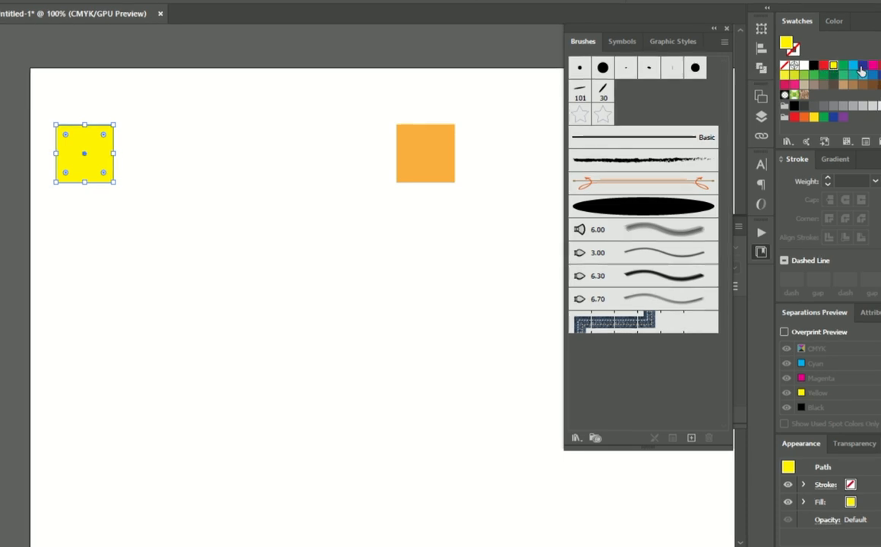
Step: Fill the left square with red and the orange square with white
left_click(824, 65)
left_click(441, 168)
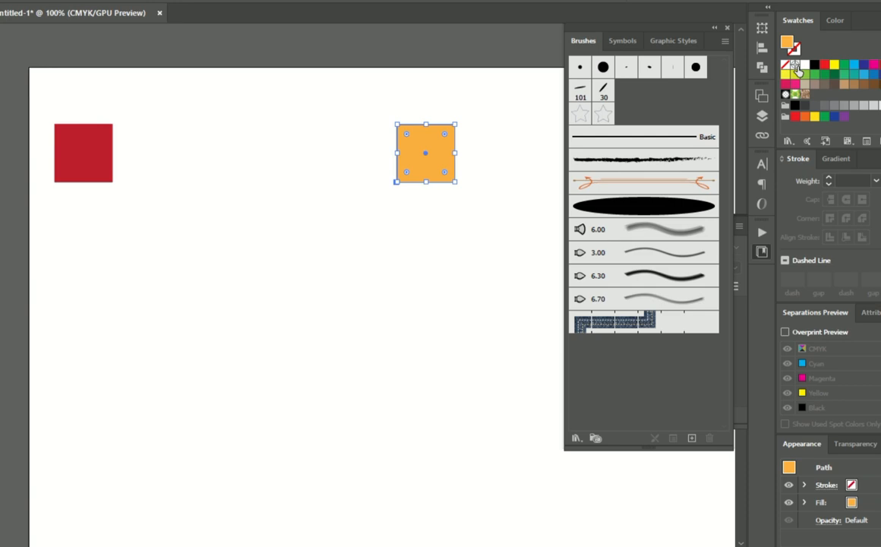
left_click(796, 66)
Step: Blend the red square into the white one to show the tints of red
left_click_drag(511, 94, 56, 162)
left_click(57, 1)
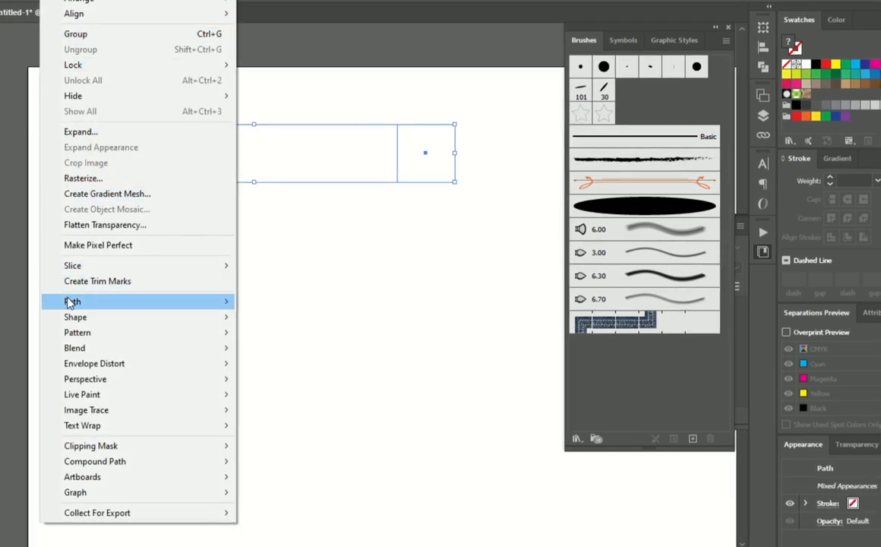
mouse_move(190, 348)
left_click(262, 345)
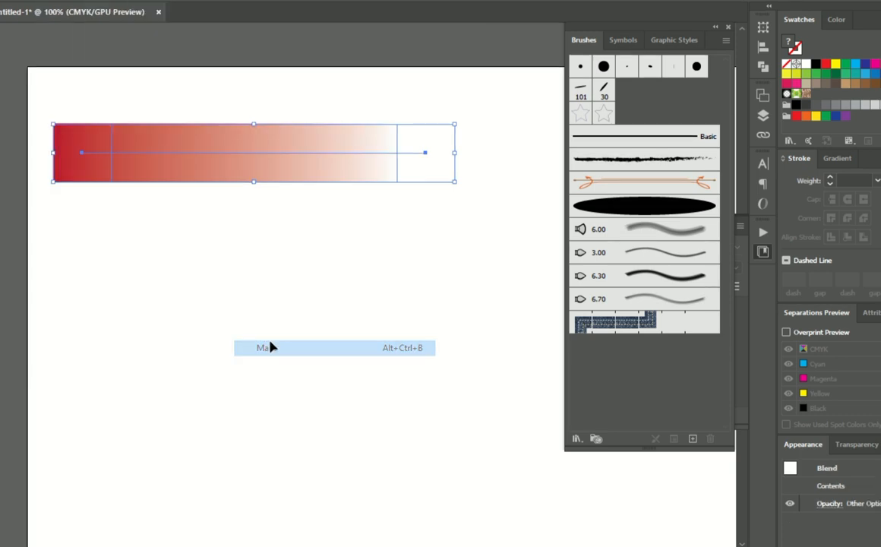
left_click(291, 263)
left_click_drag(29, 87, 79, 172)
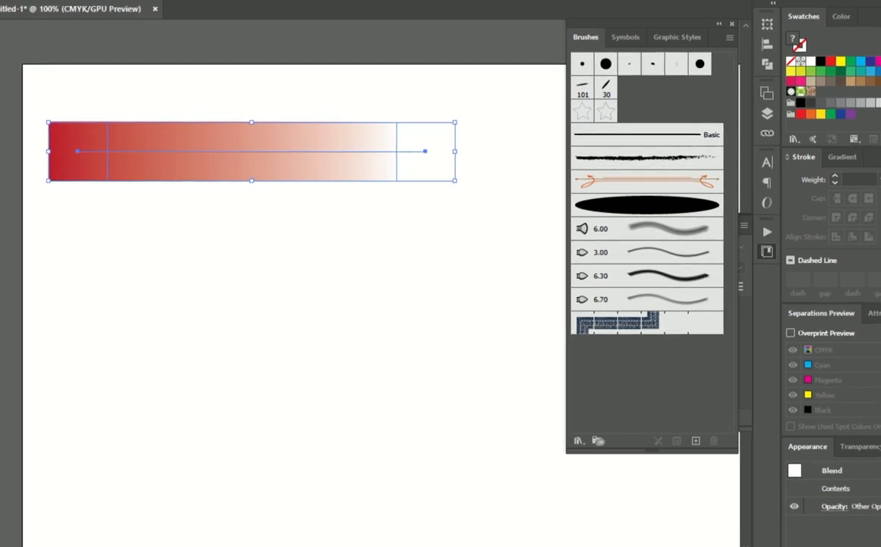
Step: Draw a red square below the blend's red end and place a black-filled copy horizontally to its right
key("m")
left_click_drag(48, 206, 107, 264)
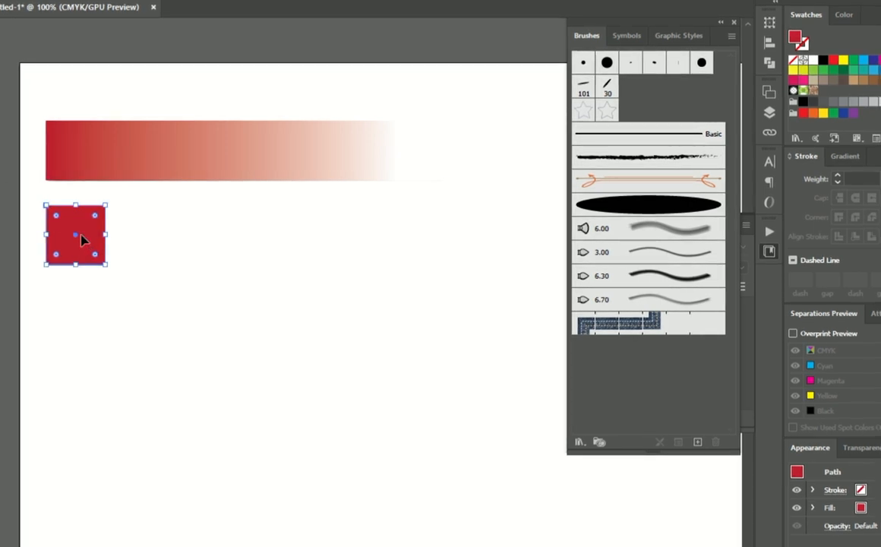
left_click_drag(83, 240, 370, 240)
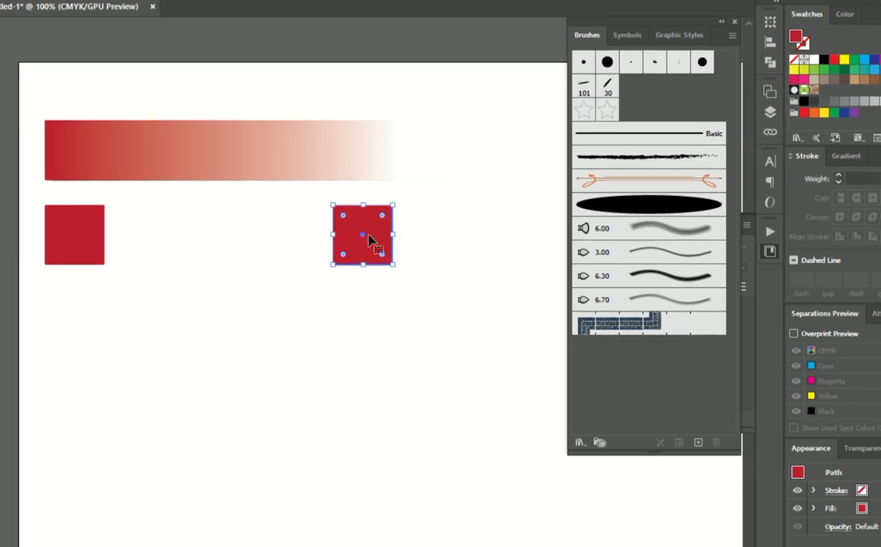
left_click(825, 61)
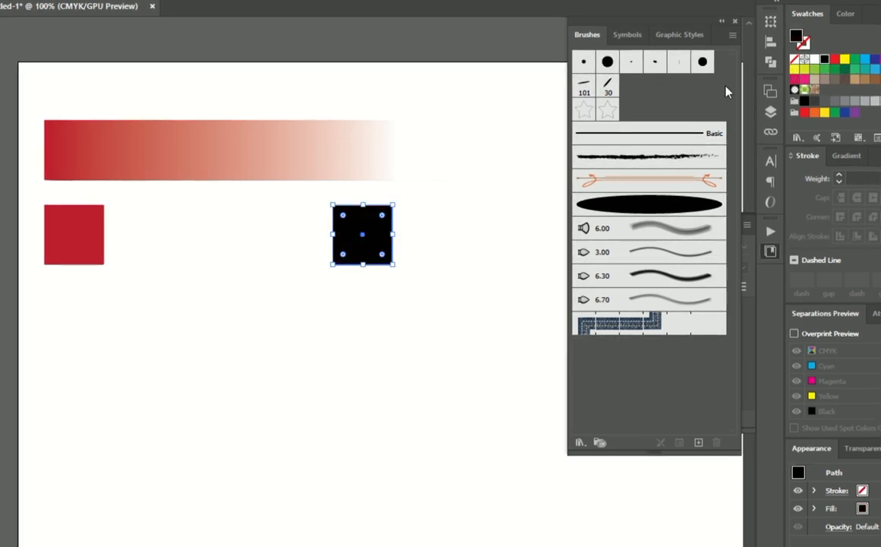
Step: Blend the red square into the black one to show the shades of red
left_click_drag(79, 317, 413, 227)
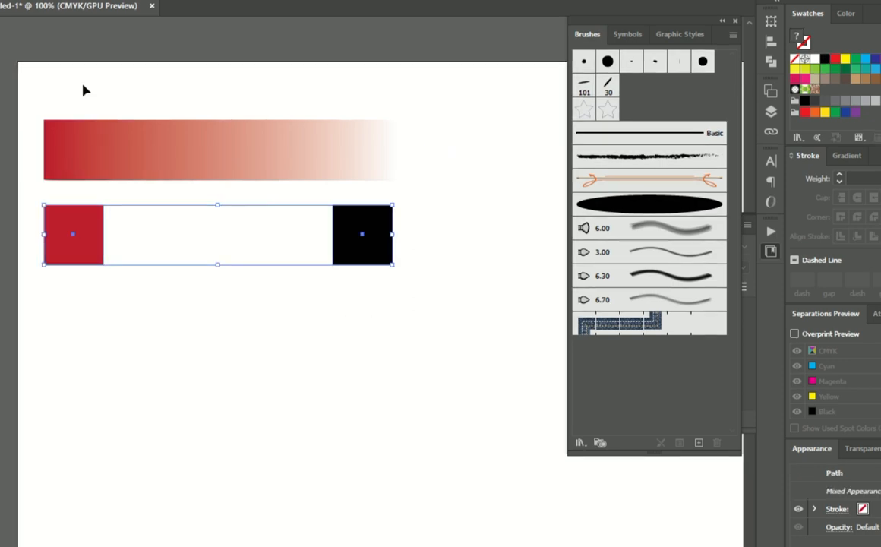
left_click(47, 0)
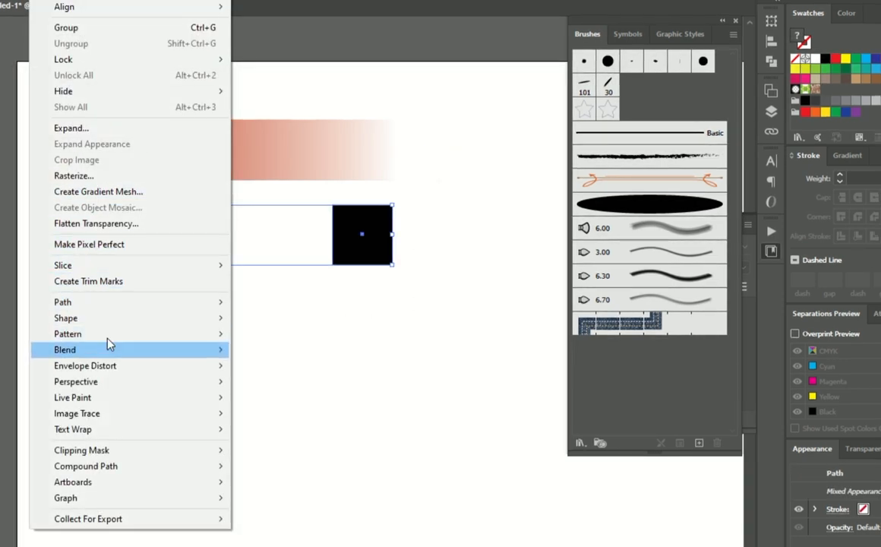
mouse_move(213, 354)
left_click(274, 350)
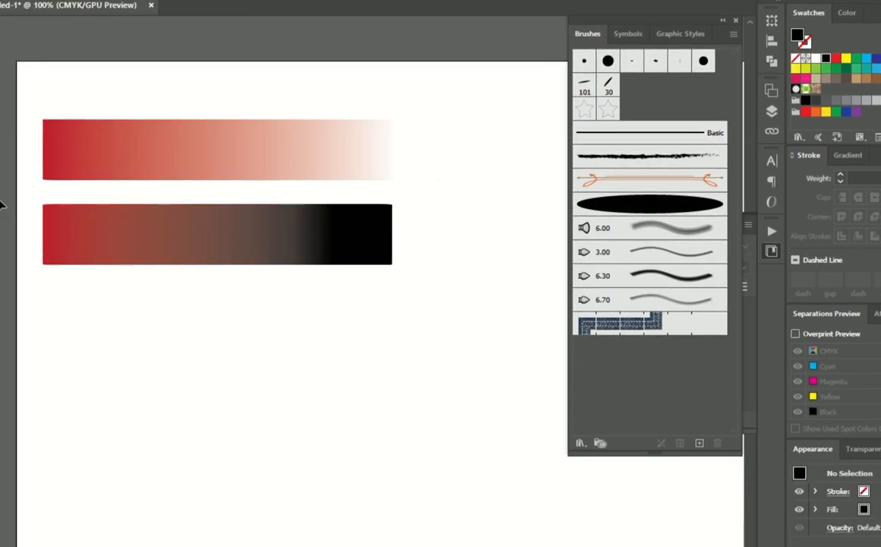
key("ctrl+plus")
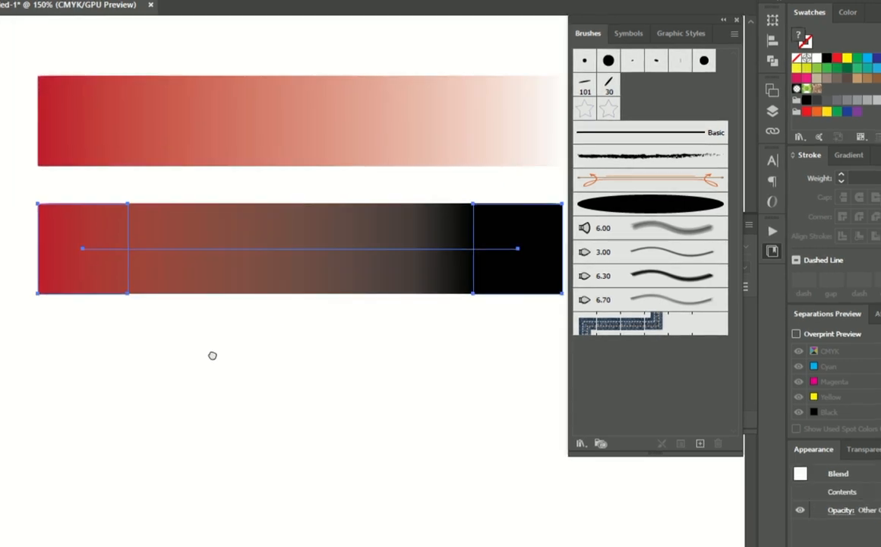
left_click_drag(213, 355, 152, 341)
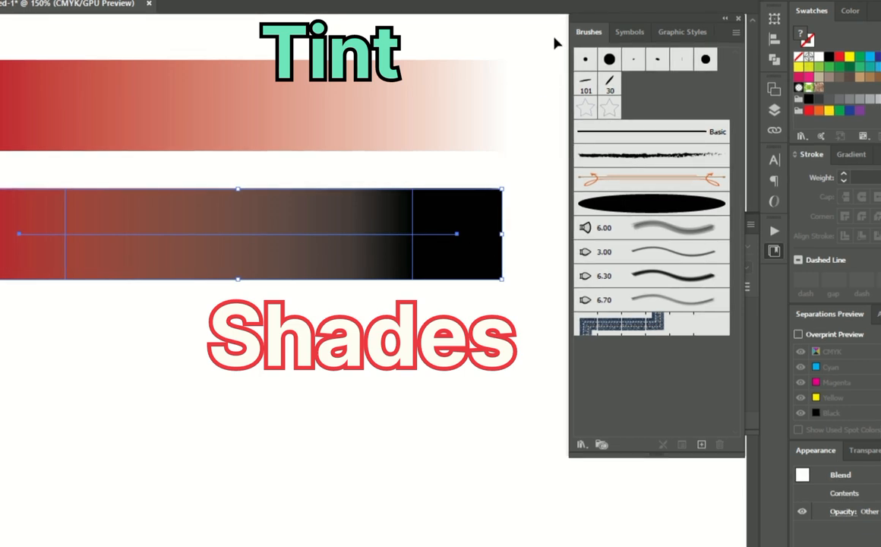
Step: Delete both the tint and the shade blends from the artboard
key("ctrl+a")
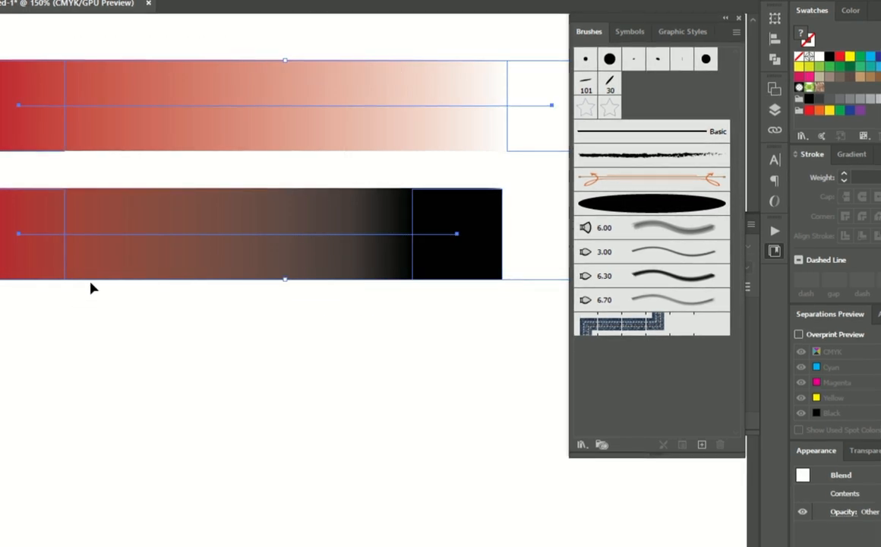
key("Delete")
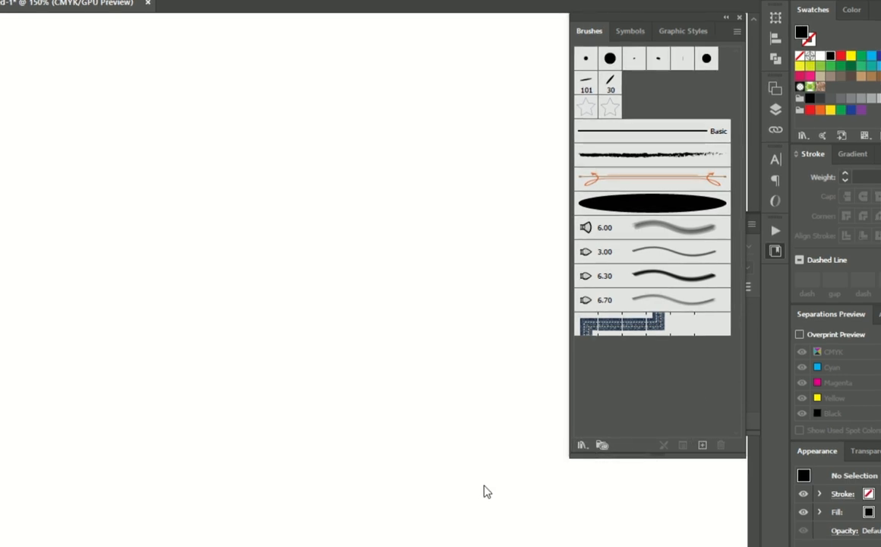
Step: Open the Arrows_Special brush library, enlarge its window and place it beside the relocated Brushes panel
left_click_drag(668, 23, 276, 75)
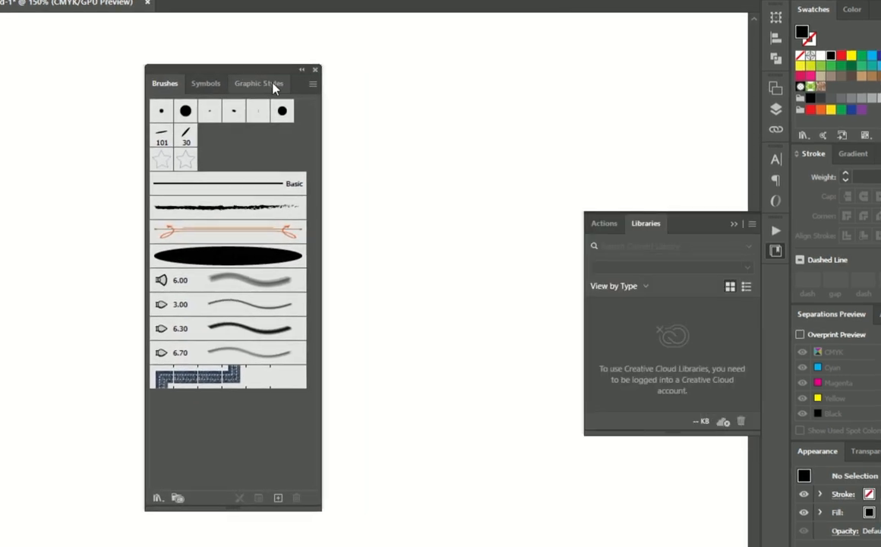
left_click(311, 87)
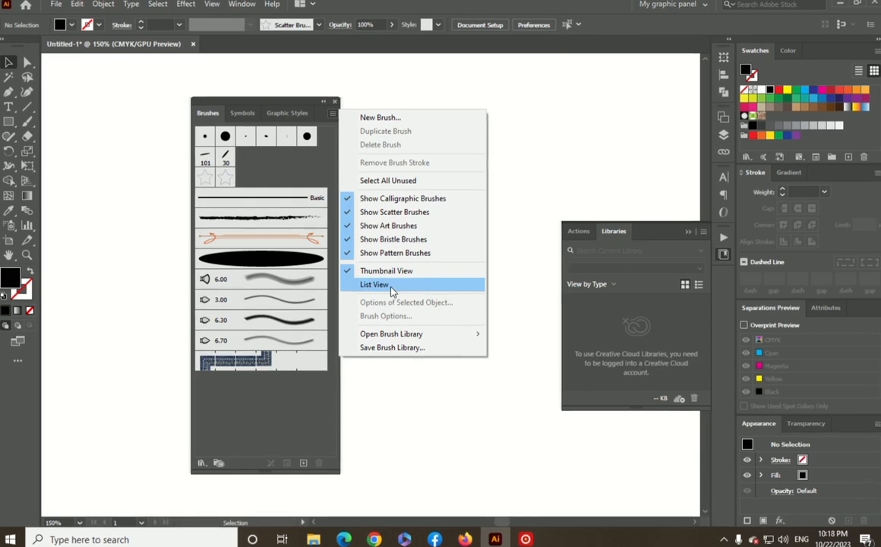
mouse_move(476, 340)
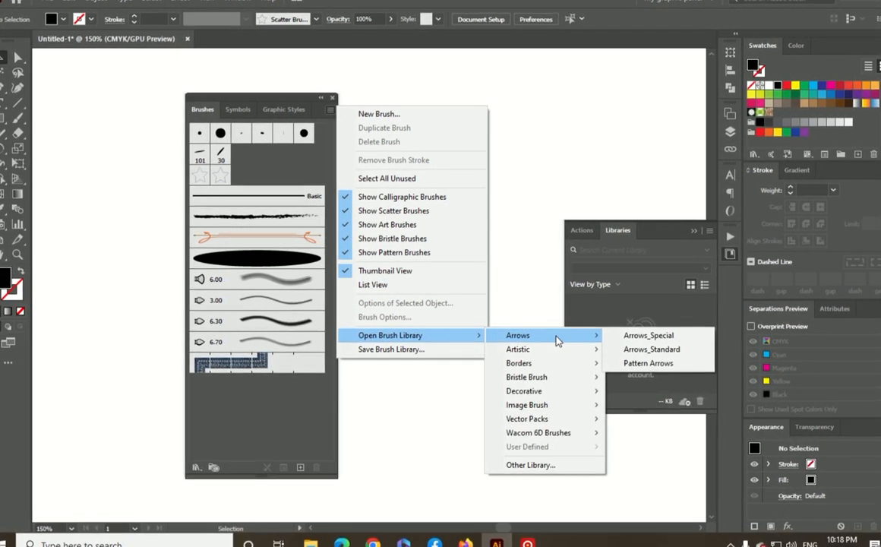
mouse_move(540, 352)
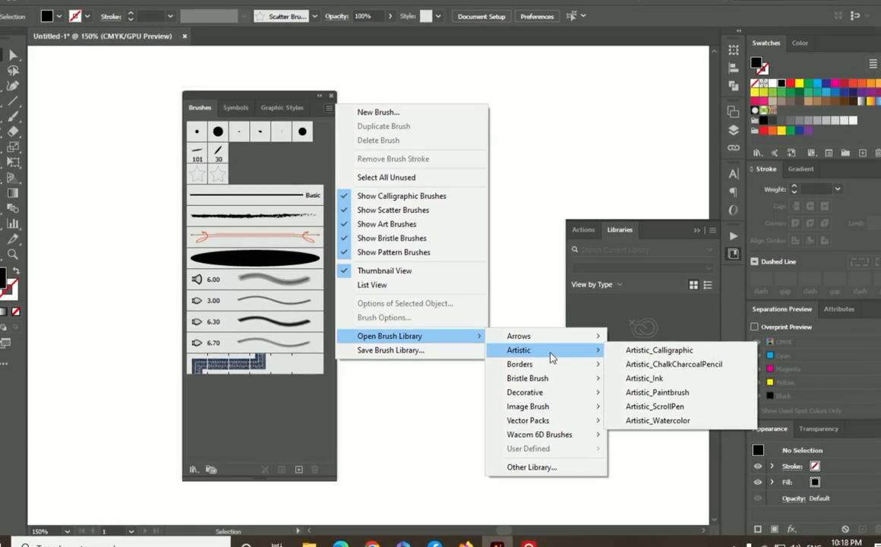
mouse_move(553, 384)
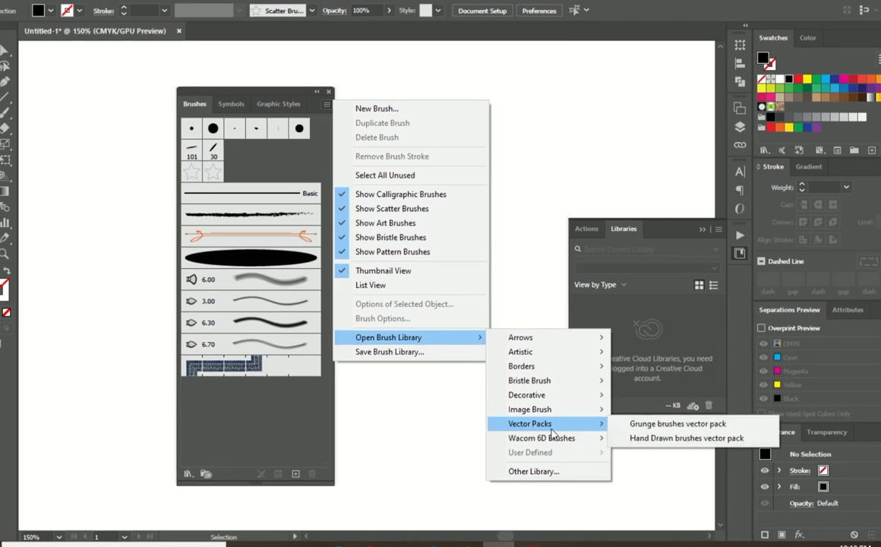
mouse_move(563, 446)
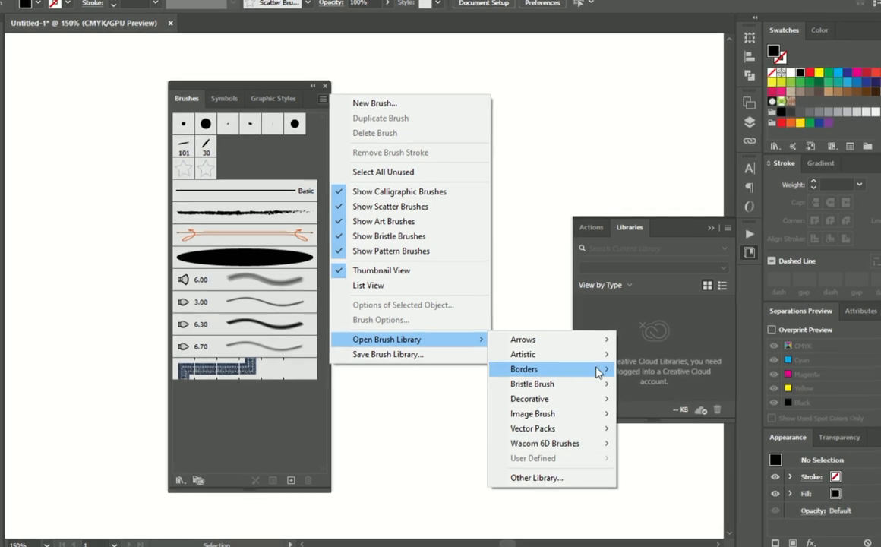
mouse_move(608, 340)
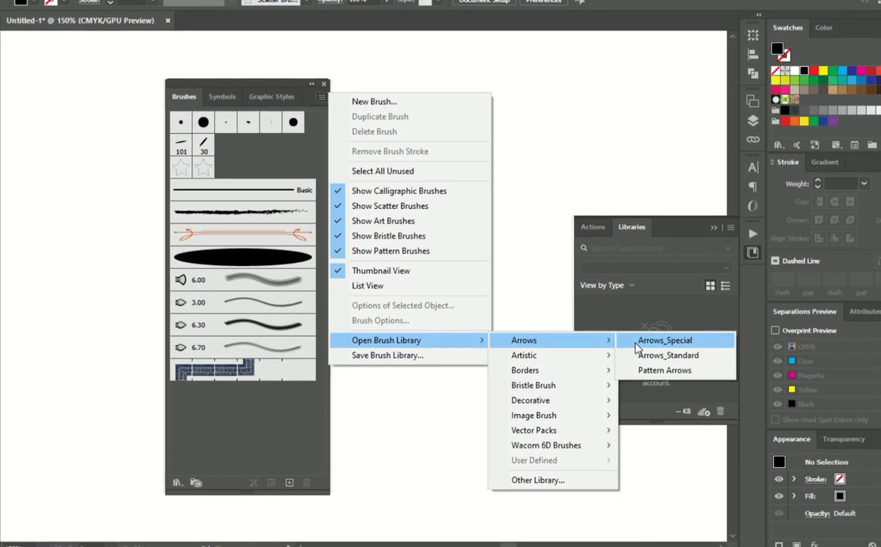
left_click(639, 340)
left_click_drag(468, 328, 466, 531)
left_click_drag(459, 219, 464, 40)
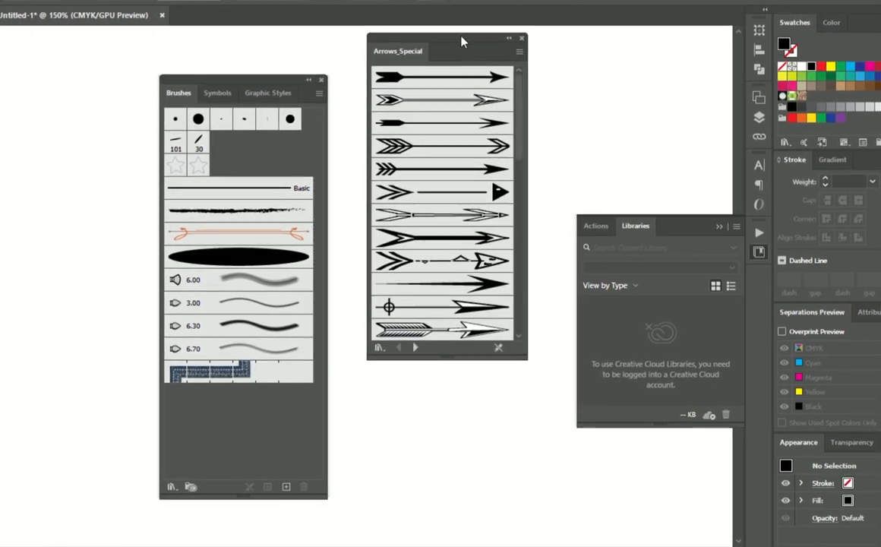
Step: Paint five separate curved, roughly vertical strokes on the artboard with the fifth Arrows_Special brush, the solid-headed arrow with feathered tail
left_click(441, 168)
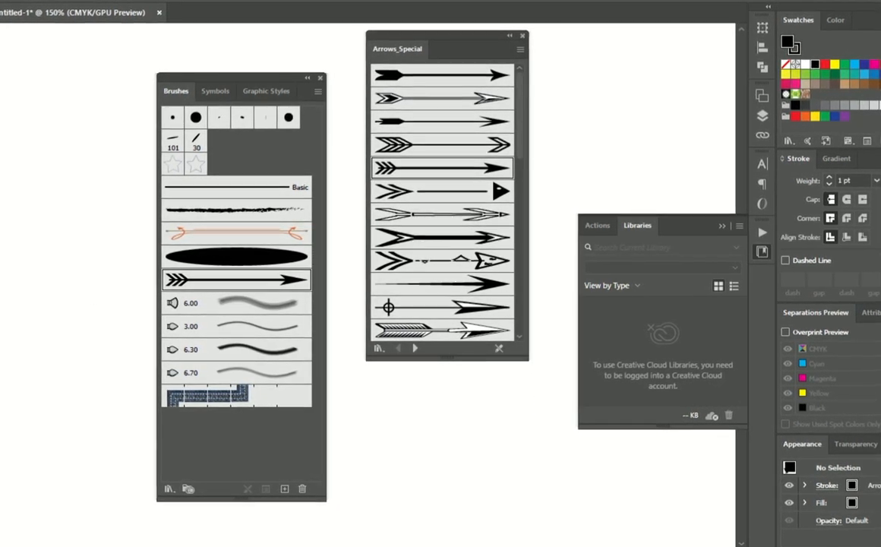
key("b")
mouse_move(30, 294)
left_mouse_down()
mouse_move(55, 181)
mouse_move(89, 108)
left_mouse_up()
mouse_move(68, 298)
left_mouse_down()
mouse_move(131, 161)
mouse_move(135, 120)
left_mouse_up()
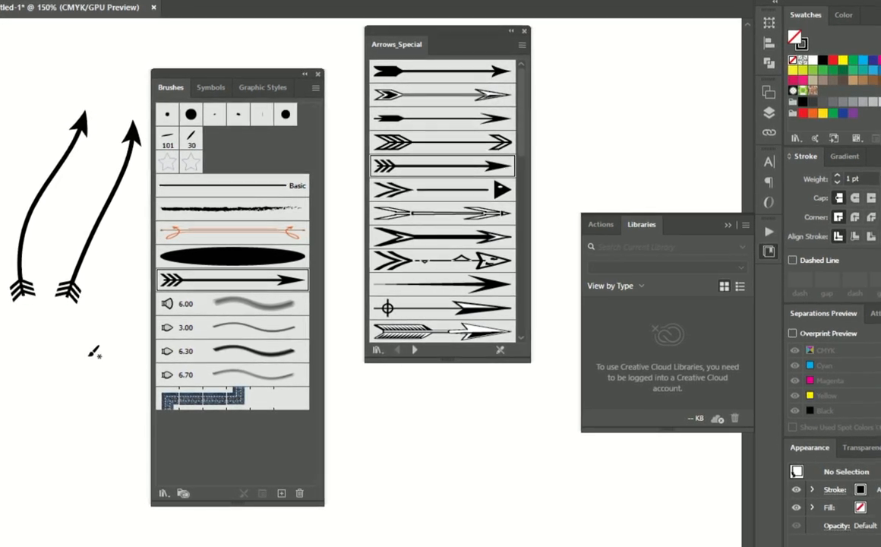
mouse_move(91, 355)
left_mouse_down()
mouse_move(151, 174)
mouse_move(149, 183)
left_mouse_up()
left_click_drag(41, 127, 1, 224)
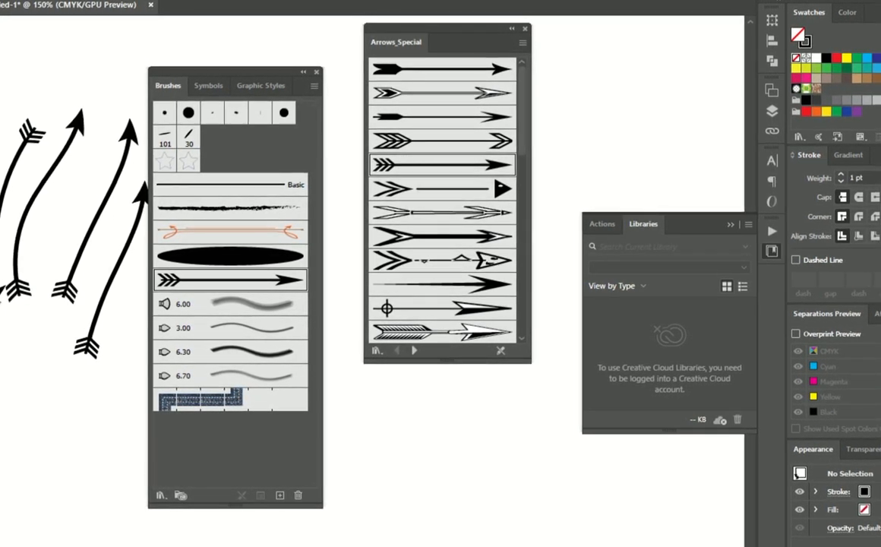
left_click_drag(86, 181, 44, 315)
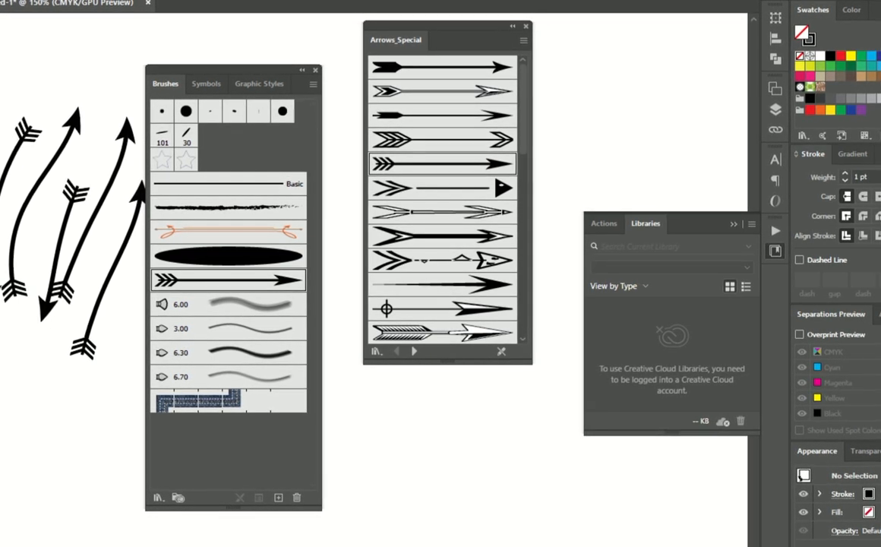